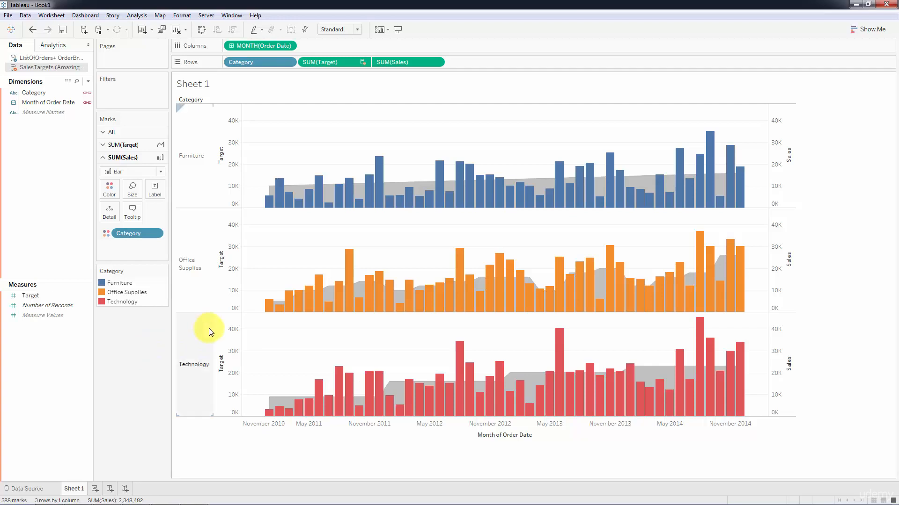
{"action": "mouse_move", "coordinate": [370, 172]}
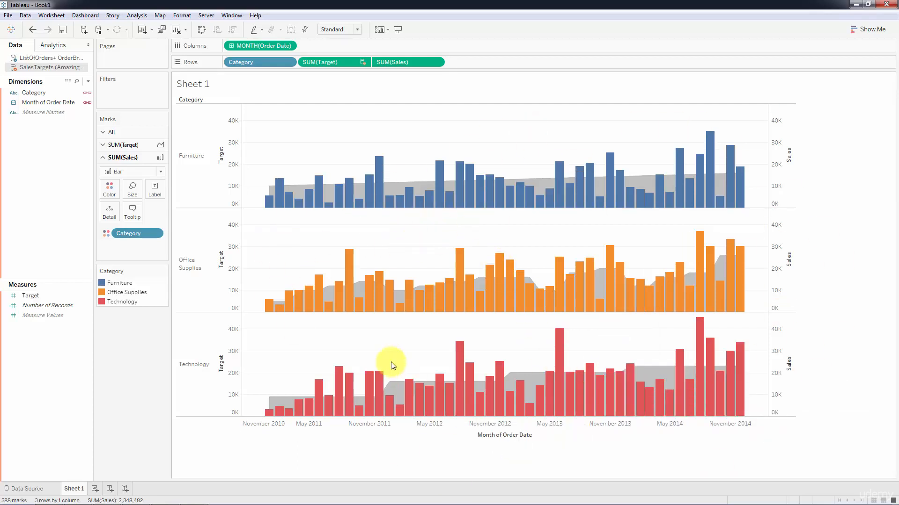
{"action": "mouse_move", "coordinate": [716, 288]}
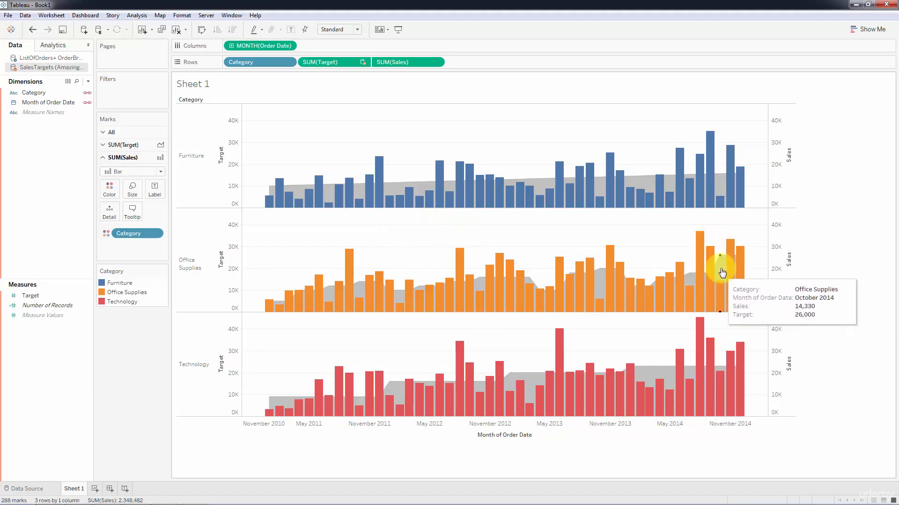
{"action": "mouse_move", "coordinate": [729, 412]}
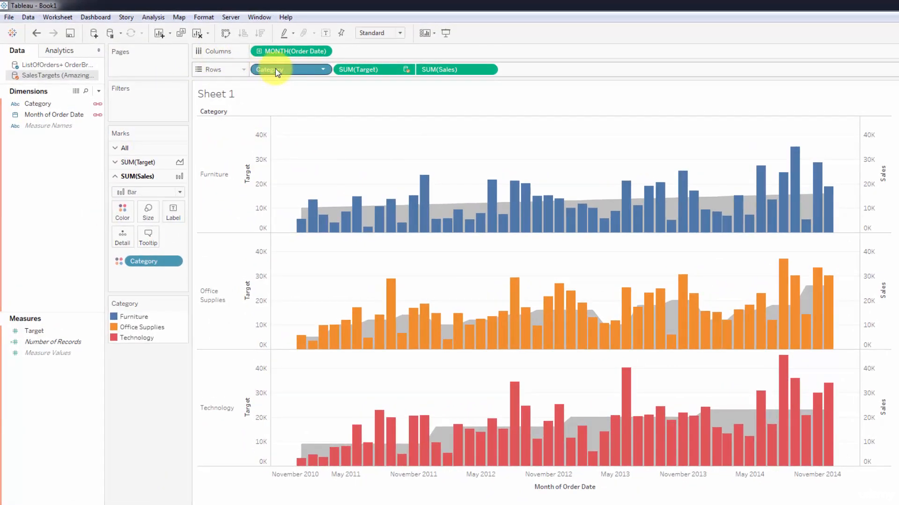
Step: Move Category from Rows to Filters, keeping all three categories, and show its filter card
{"action": "left_click_drag", "start_coordinate": [279, 70], "coordinate": [139, 98]}
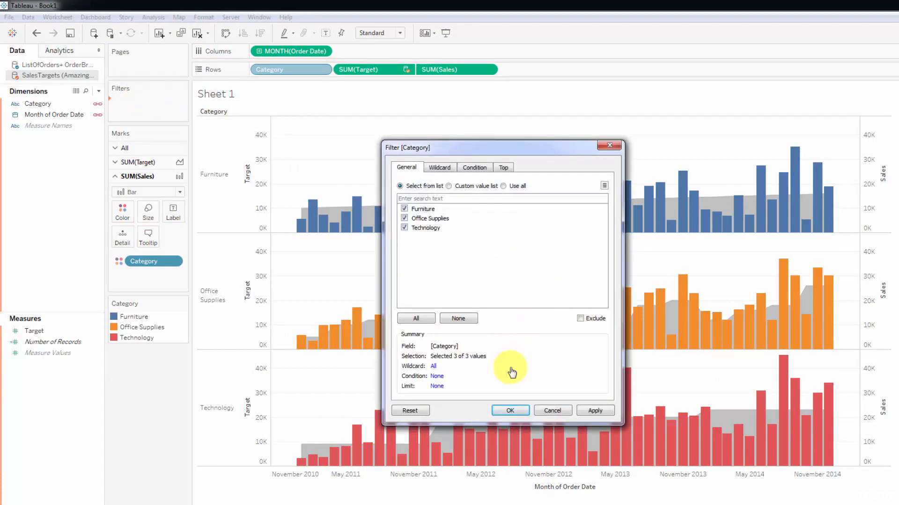
{"action": "left_click", "coordinate": [512, 411]}
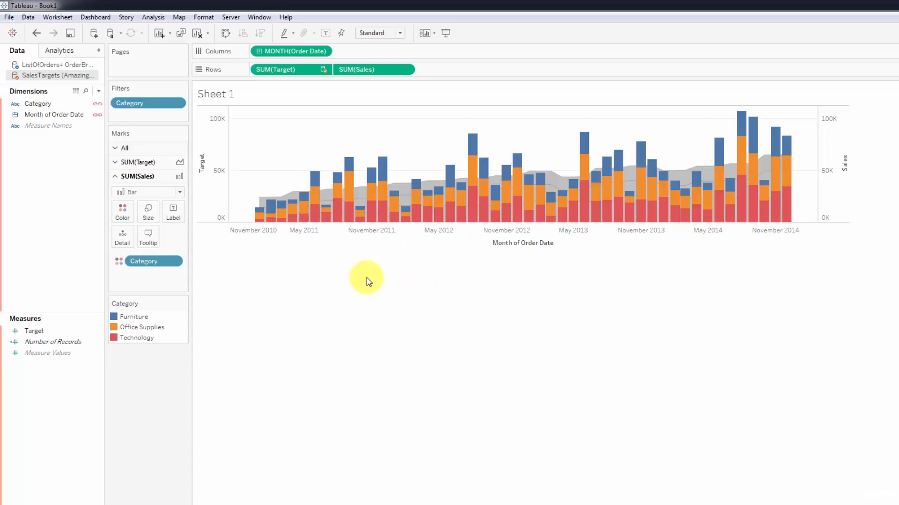
{"action": "right_click", "coordinate": [147, 104]}
{"action": "left_click", "coordinate": [310, 156]}
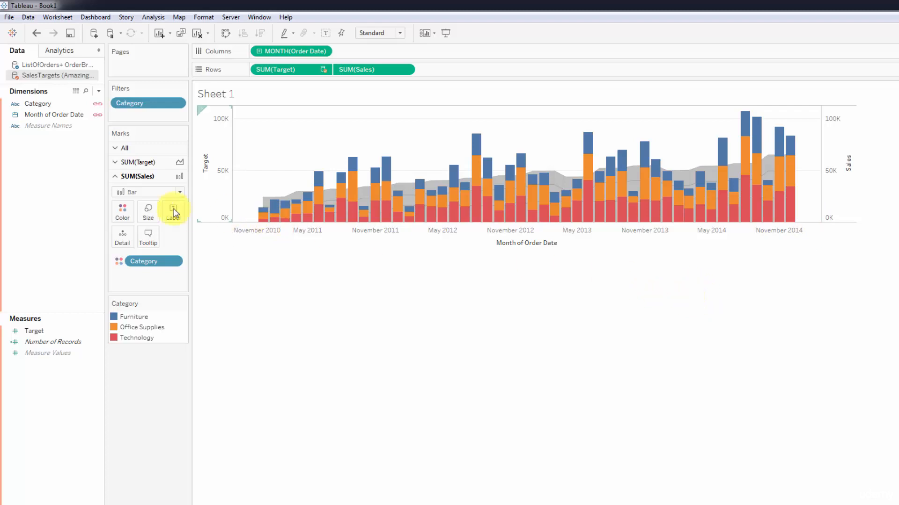
Step: Make the bars slightly narrower with the Marks card Size slider
{"action": "left_click", "coordinate": [147, 210]}
{"action": "left_click", "coordinate": [233, 284]}
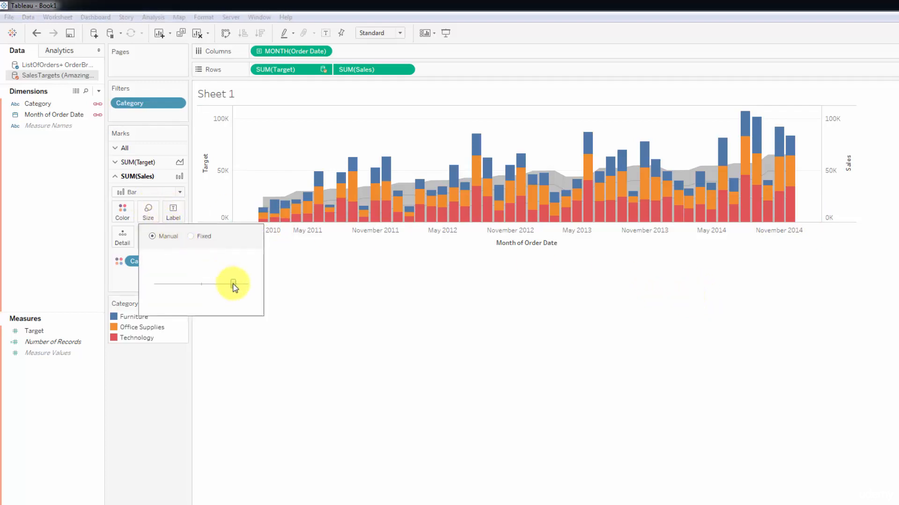
{"action": "left_click_drag", "start_coordinate": [225, 285], "coordinate": [223, 284]}
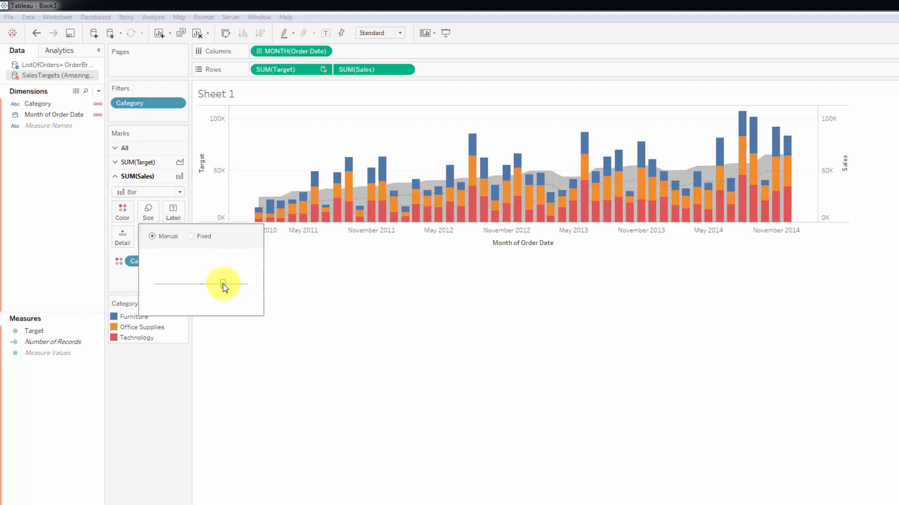
{"action": "left_click", "coordinate": [350, 293]}
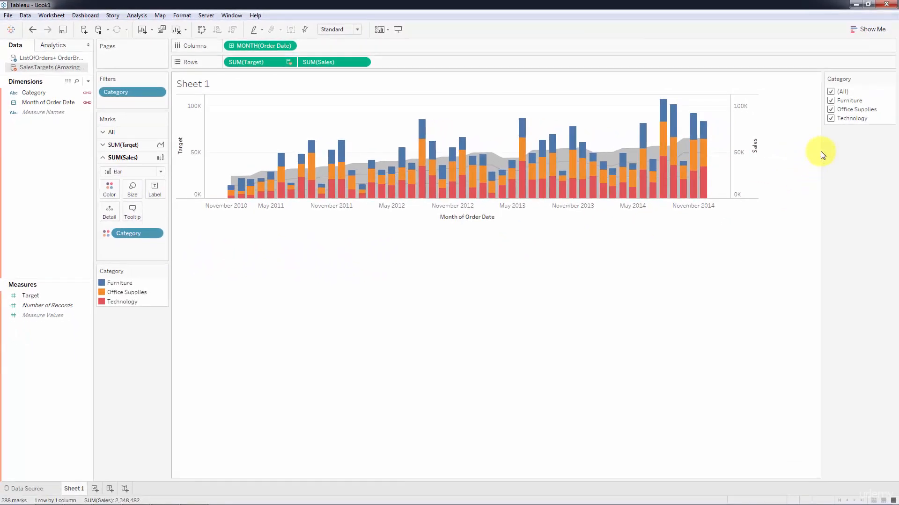
Step: Widen the filter area and switch the Category filter to Single Value (list)
{"action": "left_click_drag", "start_coordinate": [821, 154], "coordinate": [793, 154]}
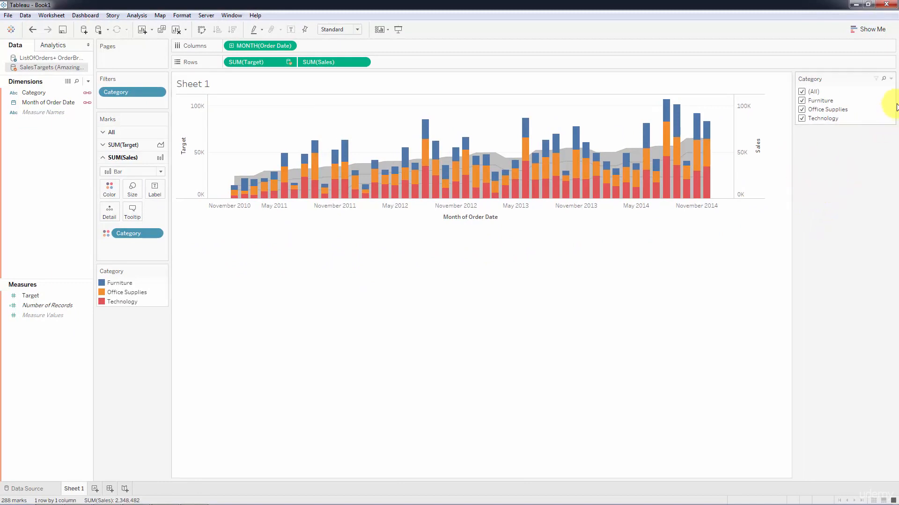
{"action": "left_click", "coordinate": [892, 79]}
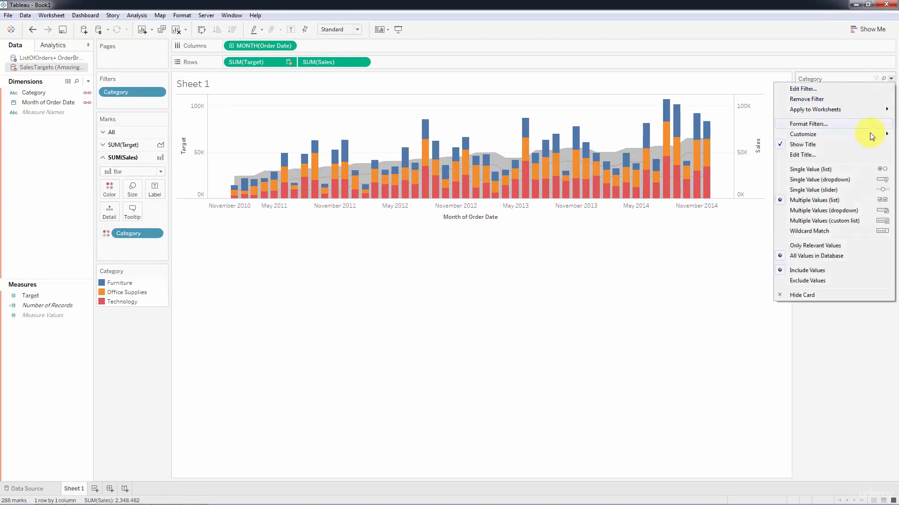
{"action": "left_click", "coordinate": [852, 169]}
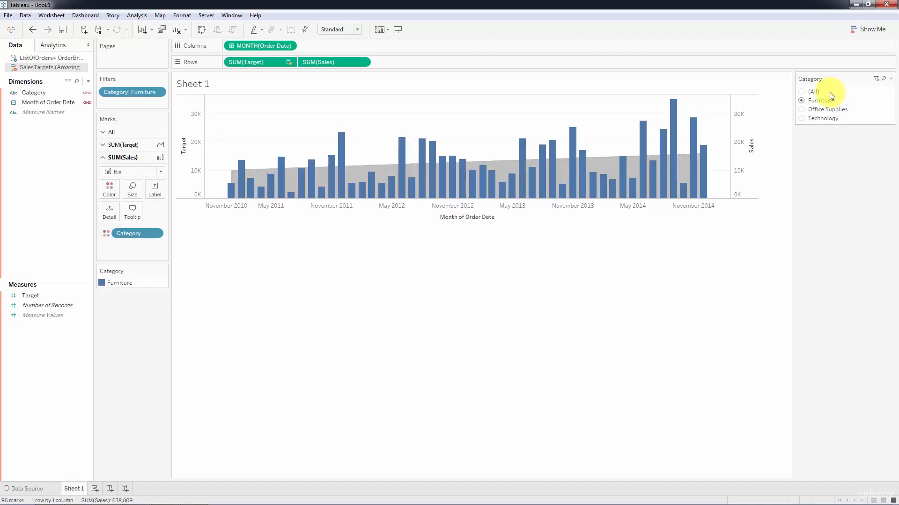
Step: Remove the 'All' option from the filter, then pick Office Supplies and then Technology
{"action": "left_click", "coordinate": [891, 79]}
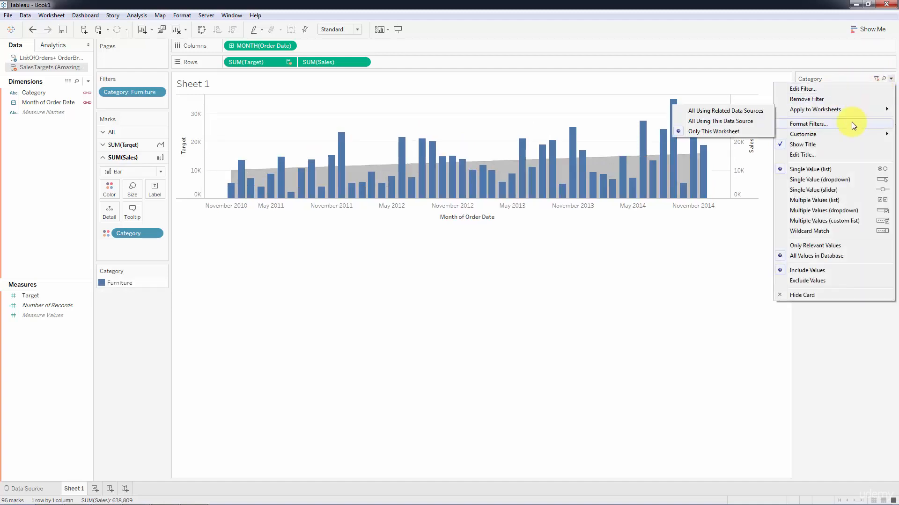
{"action": "mouse_move", "coordinate": [851, 133]}
{"action": "left_click", "coordinate": [757, 136]}
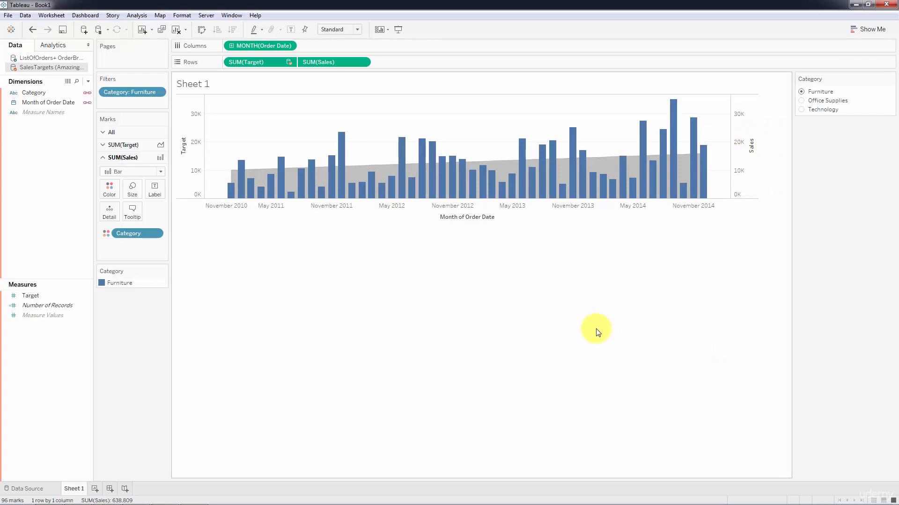
{"action": "left_click", "coordinate": [802, 101]}
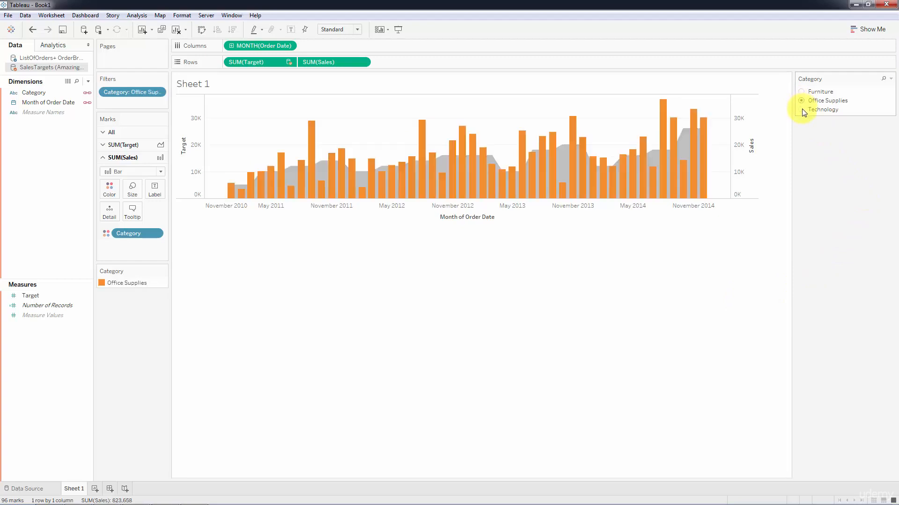
{"action": "left_click", "coordinate": [802, 109]}
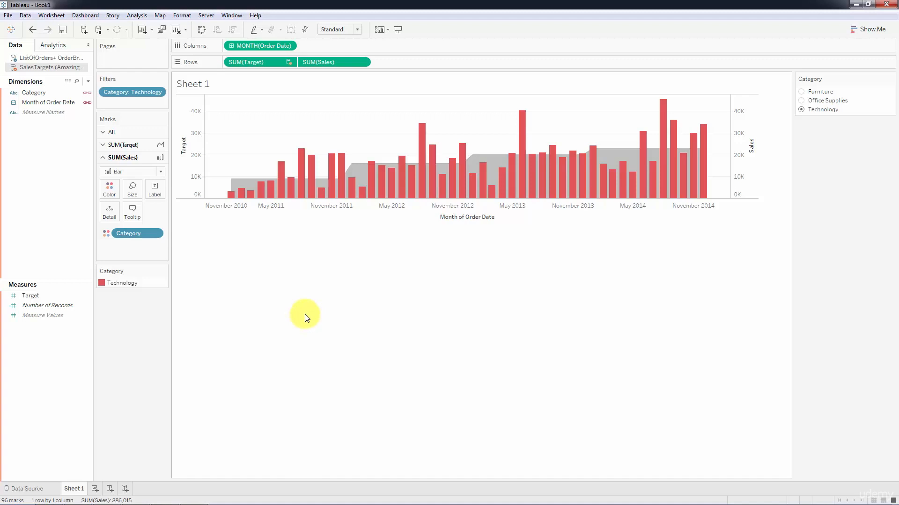
Step: Remove Category from the SUM(Target) Marks card, then test Furniture, Office Supplies and Technology
{"action": "left_click", "coordinate": [133, 145]}
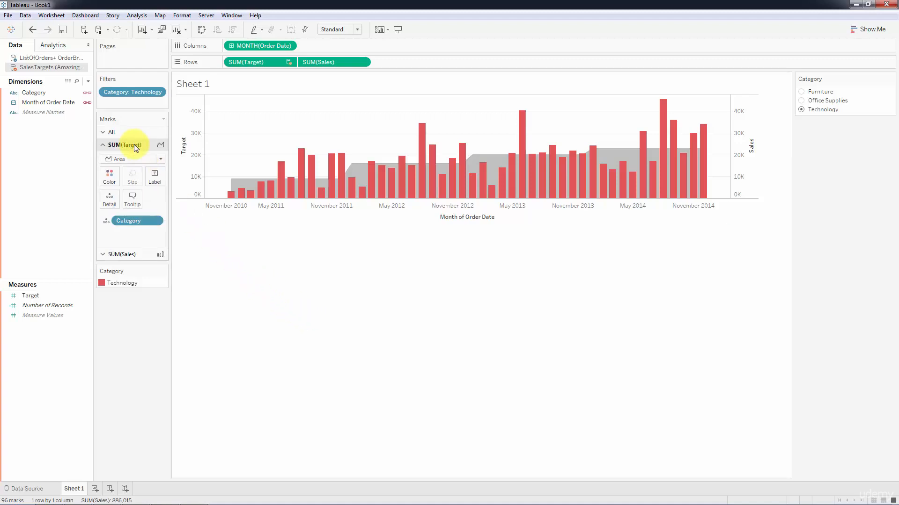
{"action": "left_click_drag", "start_coordinate": [138, 218], "coordinate": [261, 310]}
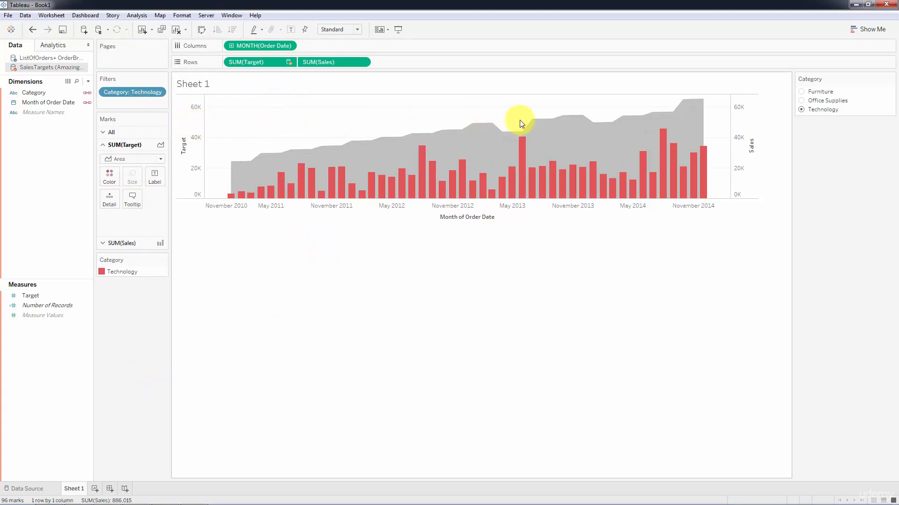
{"action": "left_click", "coordinate": [801, 92]}
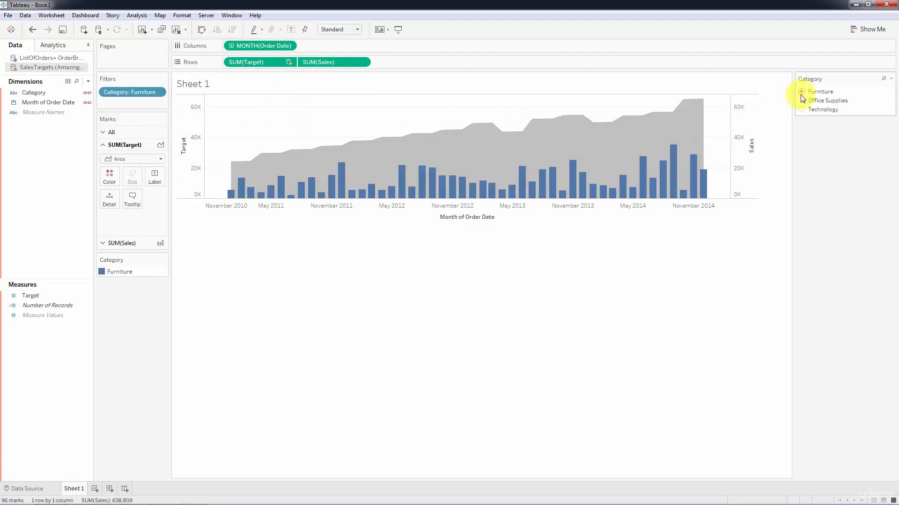
{"action": "left_click", "coordinate": [802, 101]}
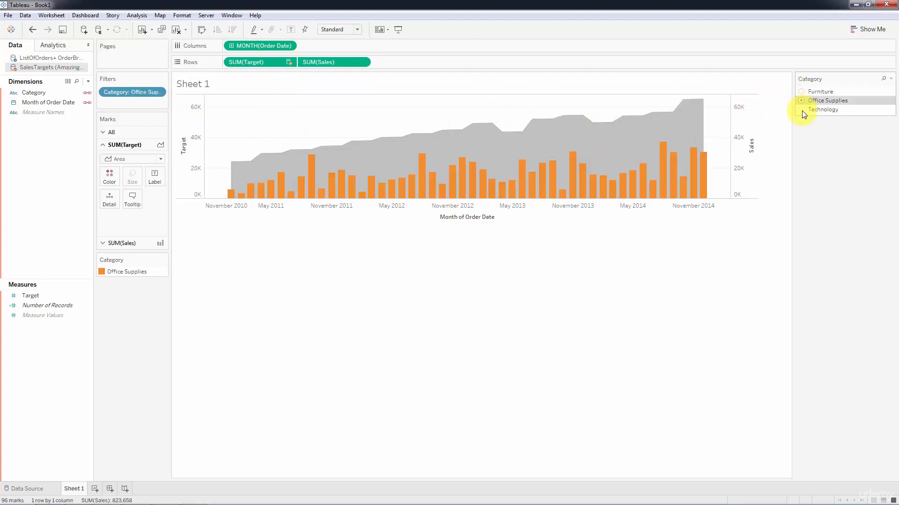
{"action": "left_click", "coordinate": [801, 109]}
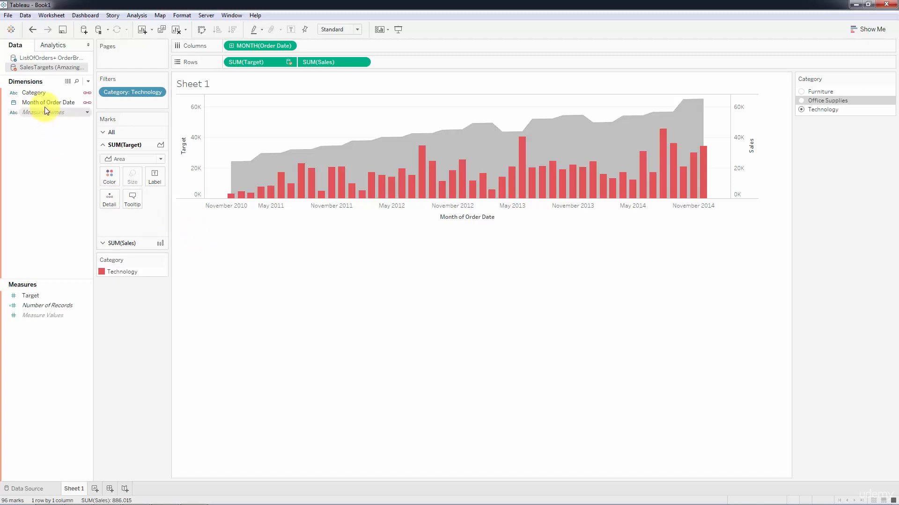
{"action": "left_click", "coordinate": [40, 94]}
{"action": "left_click_drag", "start_coordinate": [38, 94], "coordinate": [223, 62]}
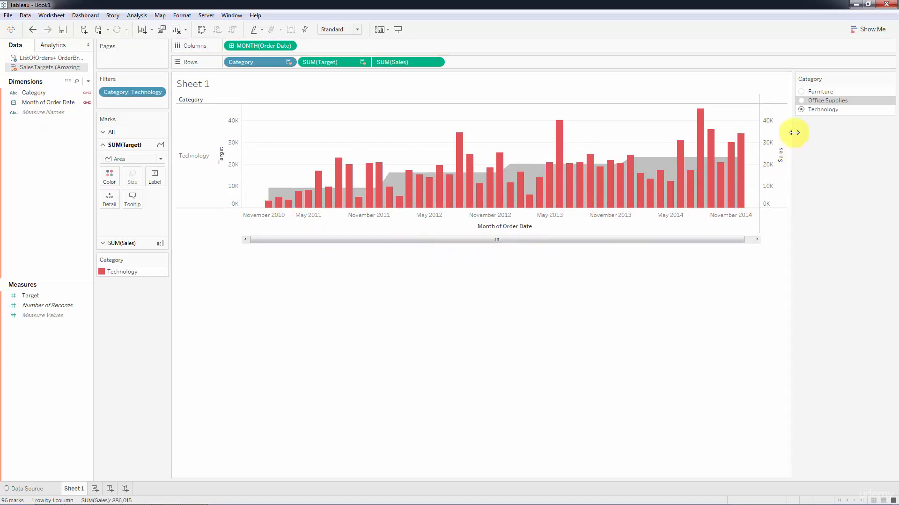
{"action": "left_click", "coordinate": [804, 92]}
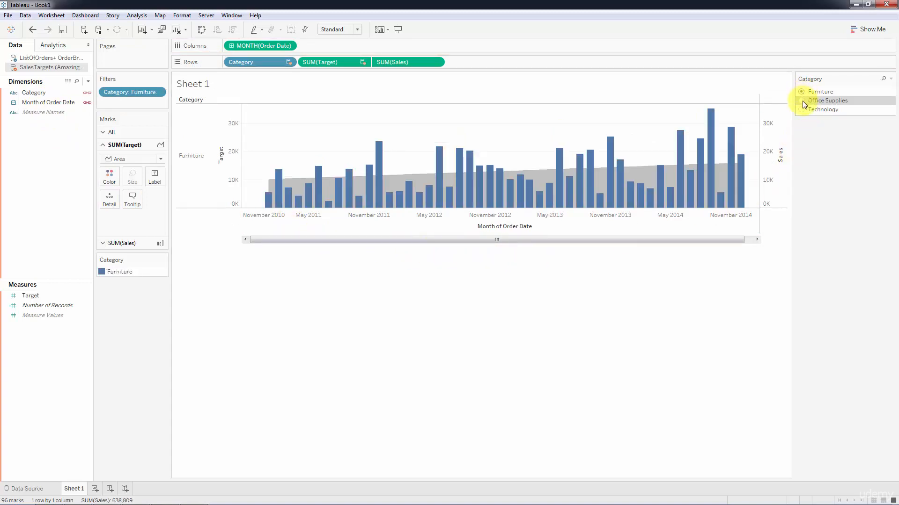
{"action": "left_click", "coordinate": [802, 100]}
{"action": "left_click", "coordinate": [802, 111]}
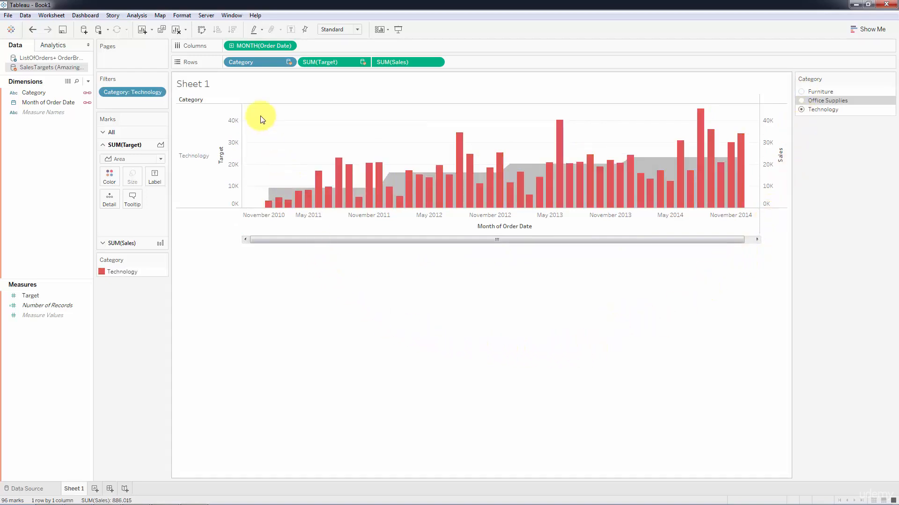
{"action": "left_click_drag", "start_coordinate": [254, 61], "coordinate": [175, 304]}
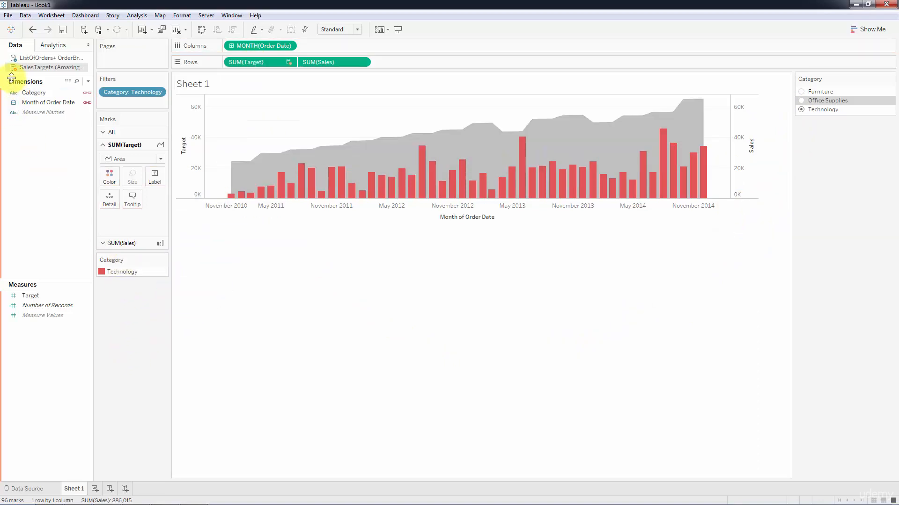
Step: Put Category back onto the SUM(Target) Marks card, then expand the SUM(Sales) card to check
{"action": "left_click_drag", "start_coordinate": [29, 92], "coordinate": [105, 201]}
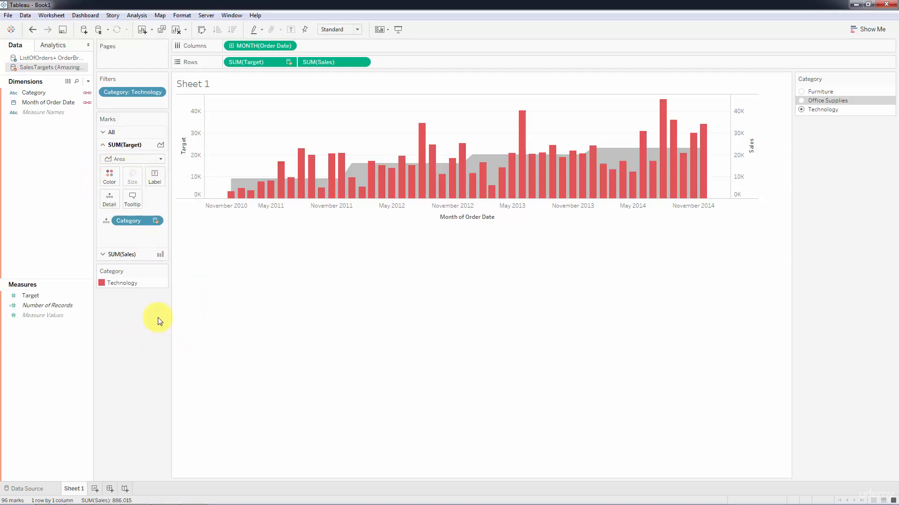
{"action": "left_click", "coordinate": [122, 253]}
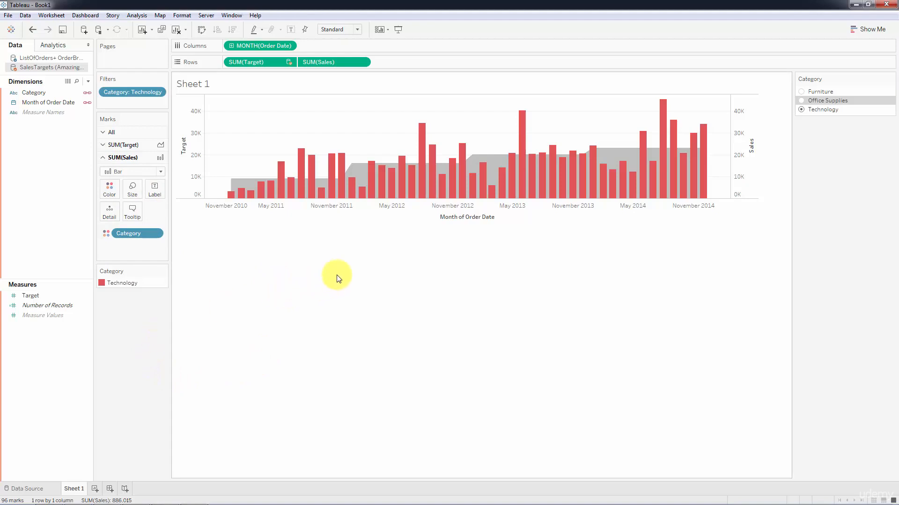
Step: Filter to Furniture and synchronize the right-hand Sales axis with the Target axis
{"action": "left_click", "coordinate": [803, 92]}
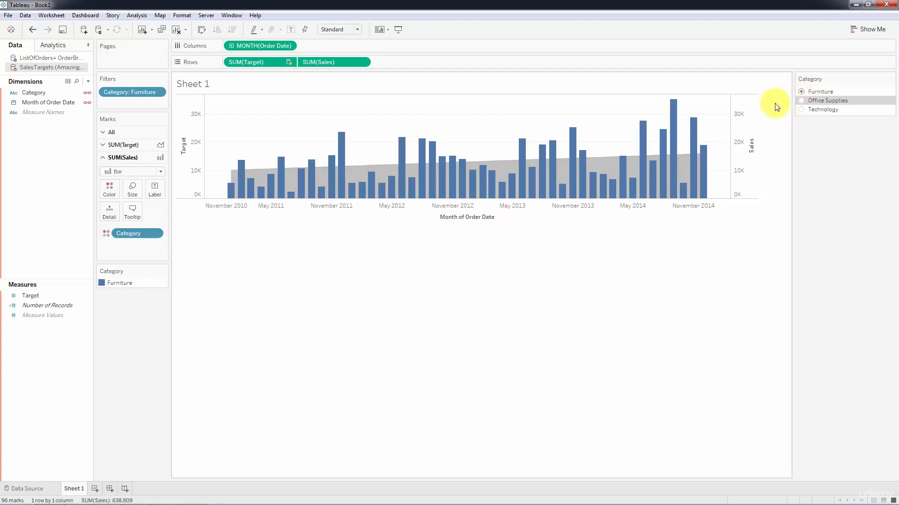
{"action": "right_click", "coordinate": [744, 122]}
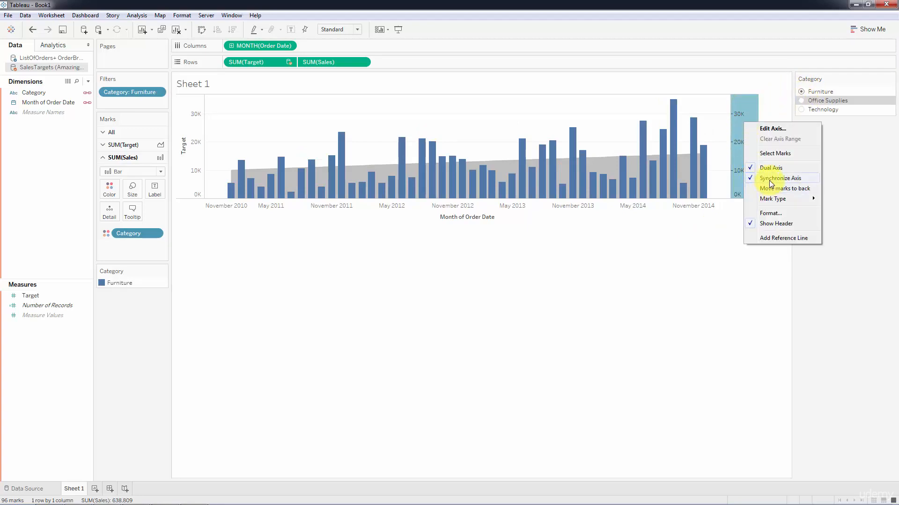
{"action": "left_click", "coordinate": [693, 242]}
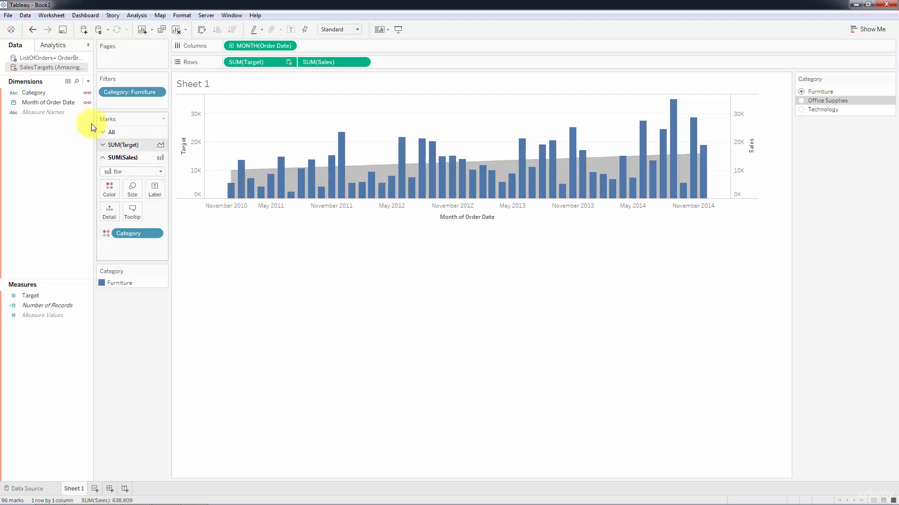
Step: Create a calculated field from Sales named ExcessOfTarget, starting the formula [Sales]-
{"action": "left_click", "coordinate": [40, 58]}
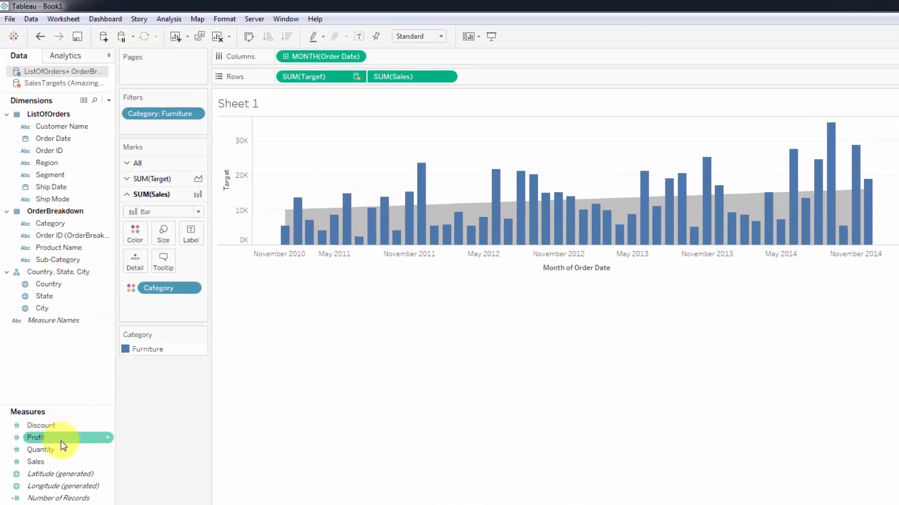
{"action": "right_click", "coordinate": [38, 461]}
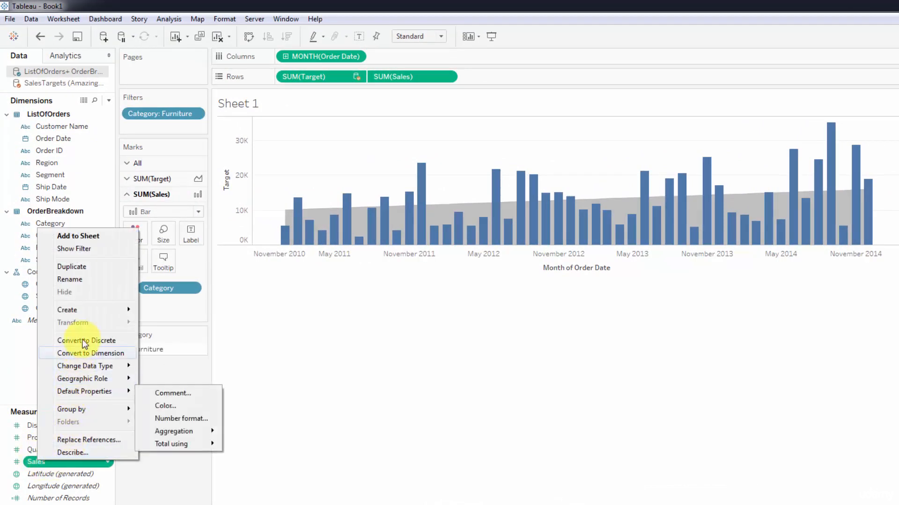
{"action": "mouse_move", "coordinate": [101, 315]}
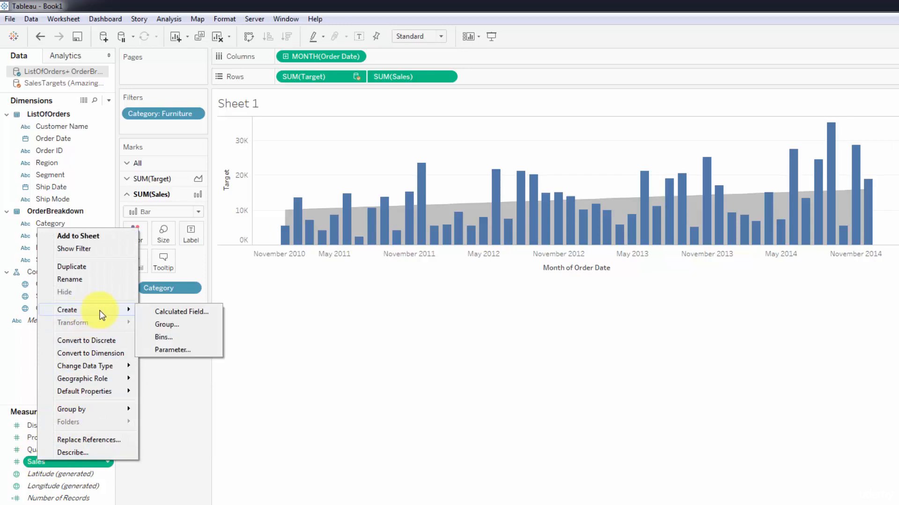
{"action": "left_click", "coordinate": [179, 311]}
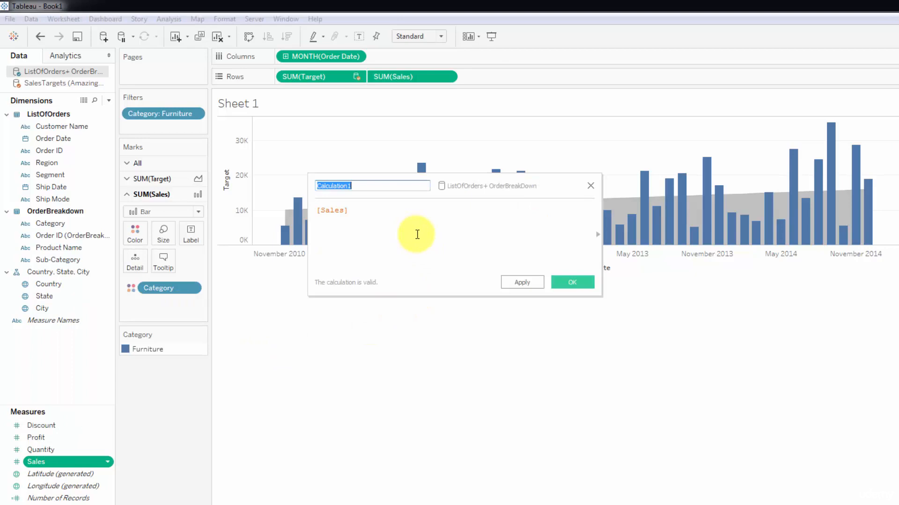
{"action": "left_click", "coordinate": [403, 213]}
{"action": "type", "text": "-"}
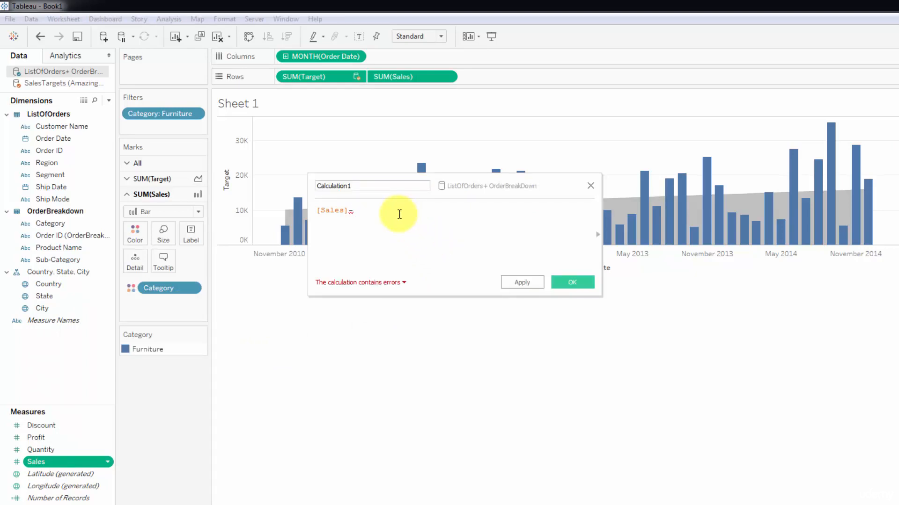
{"action": "double_click", "coordinate": [331, 186]}
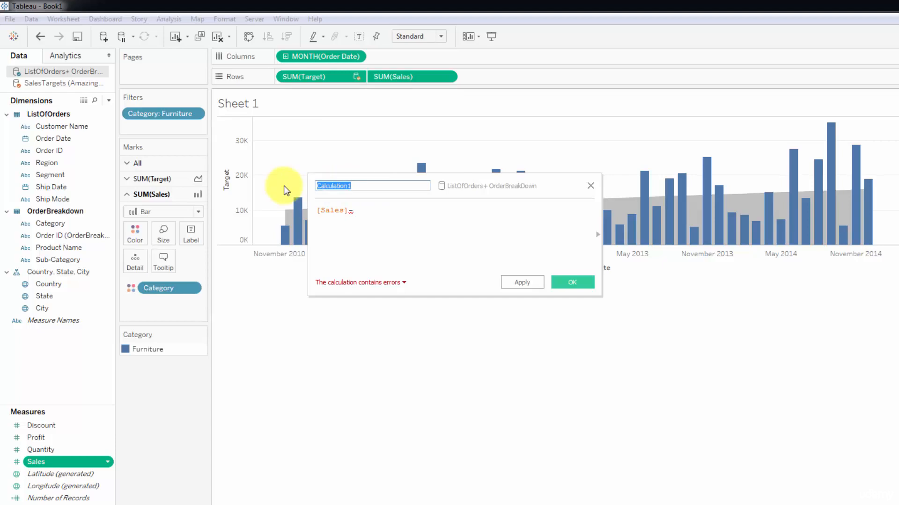
{"action": "type", "text": "ExcessOfT"}
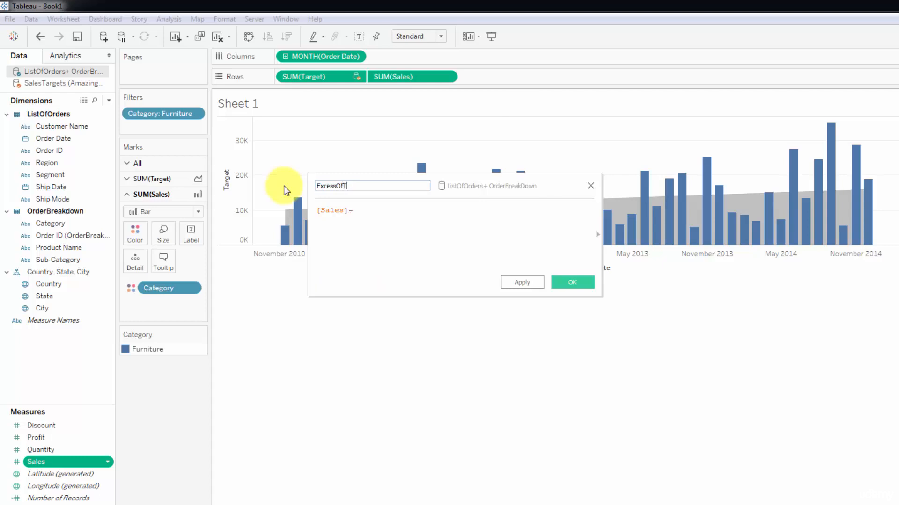
{"action": "type", "text": "arget"}
{"action": "left_click", "coordinate": [376, 218]}
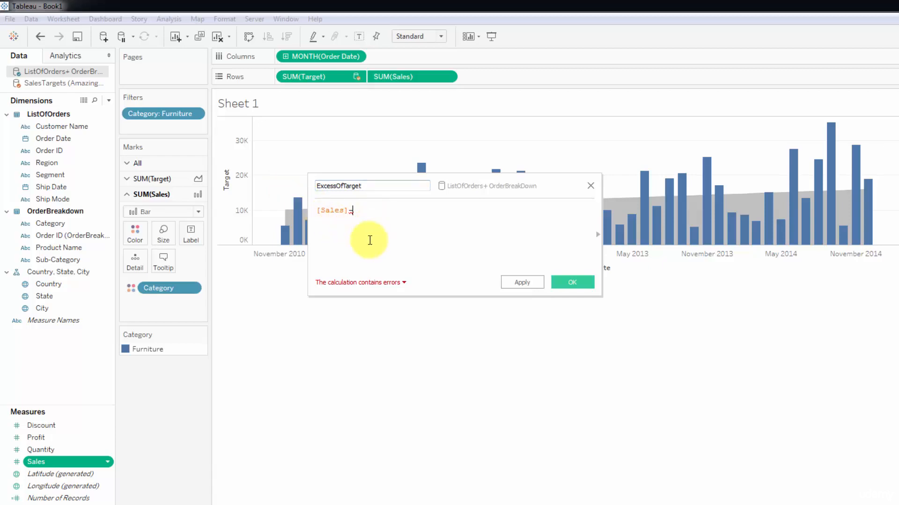
Step: Insert the summed SalesTargets Target measure into the formula after the minus
{"action": "left_click", "coordinate": [46, 83]}
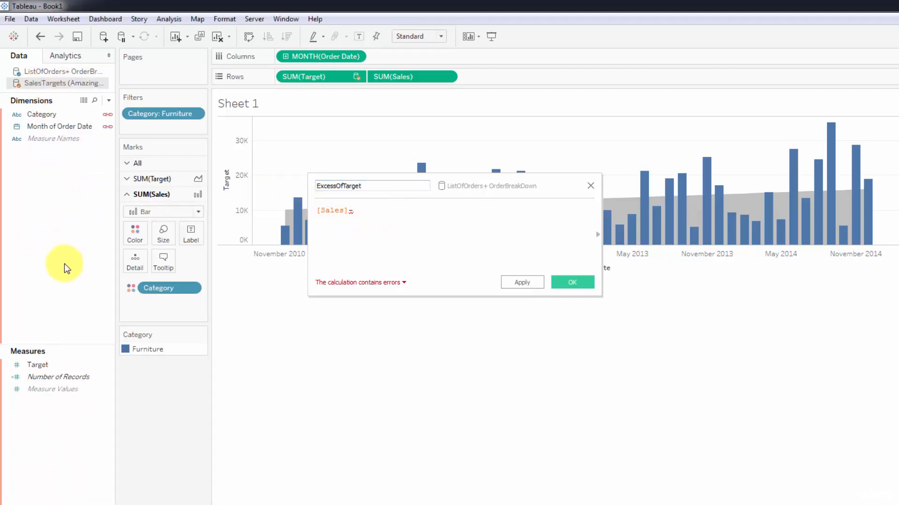
{"action": "left_click", "coordinate": [41, 365]}
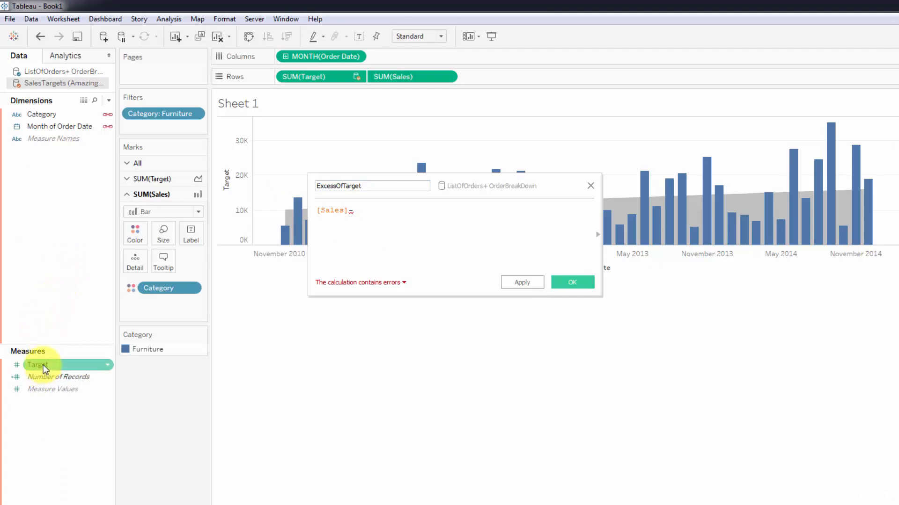
{"action": "left_click", "coordinate": [362, 210]}
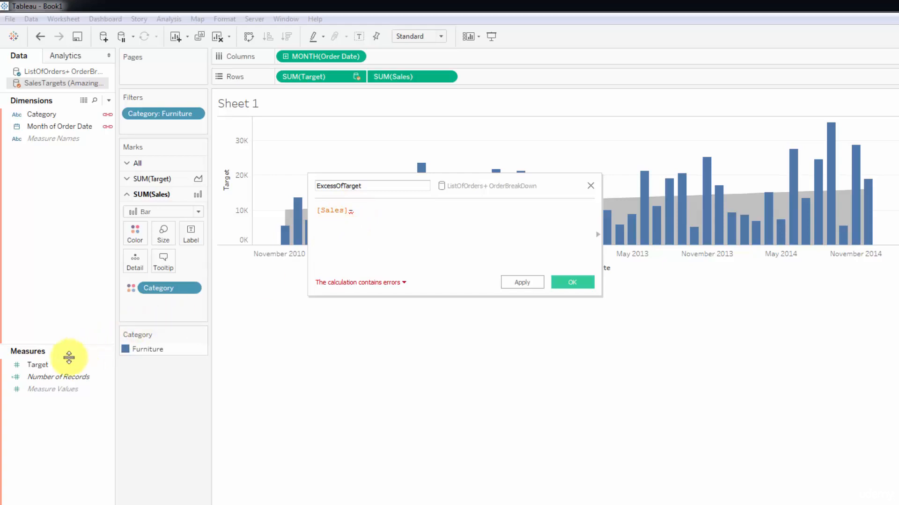
{"action": "left_click_drag", "start_coordinate": [39, 365], "coordinate": [397, 226]}
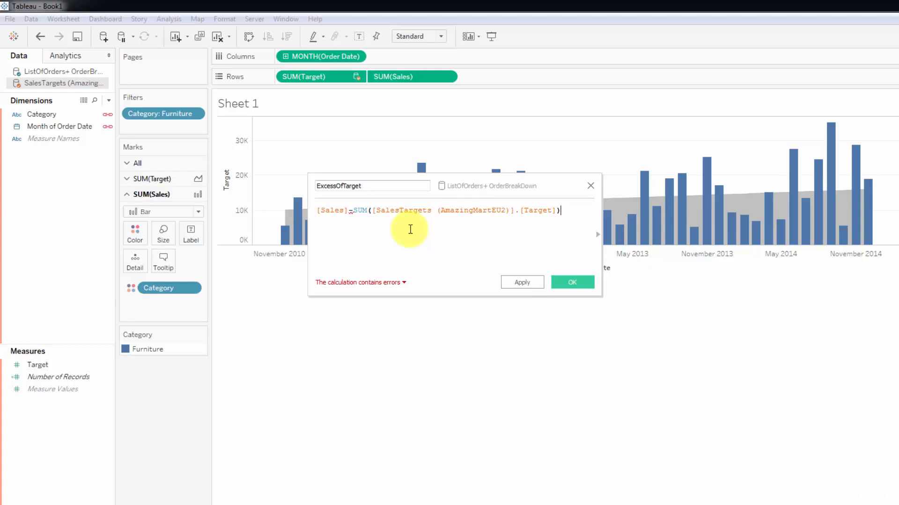
{"action": "left_click", "coordinate": [369, 227]}
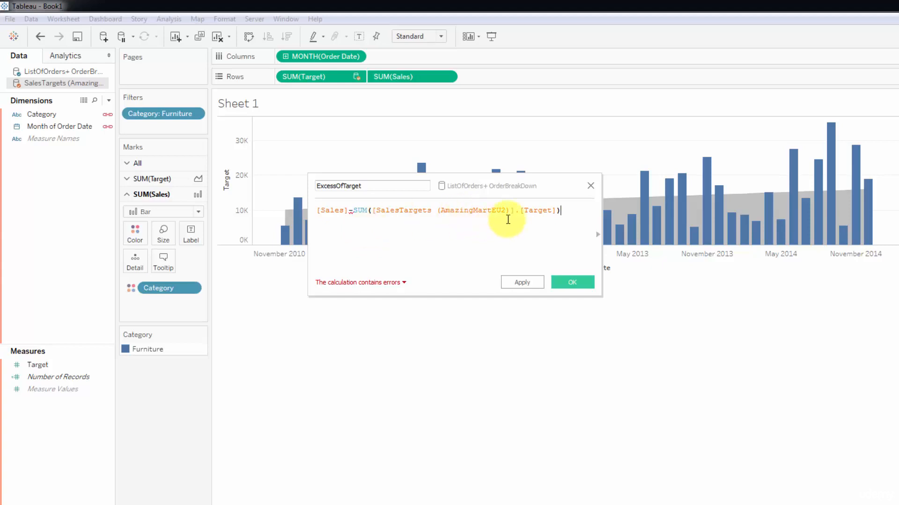
{"action": "left_click_drag", "start_coordinate": [573, 212], "coordinate": [353, 214]}
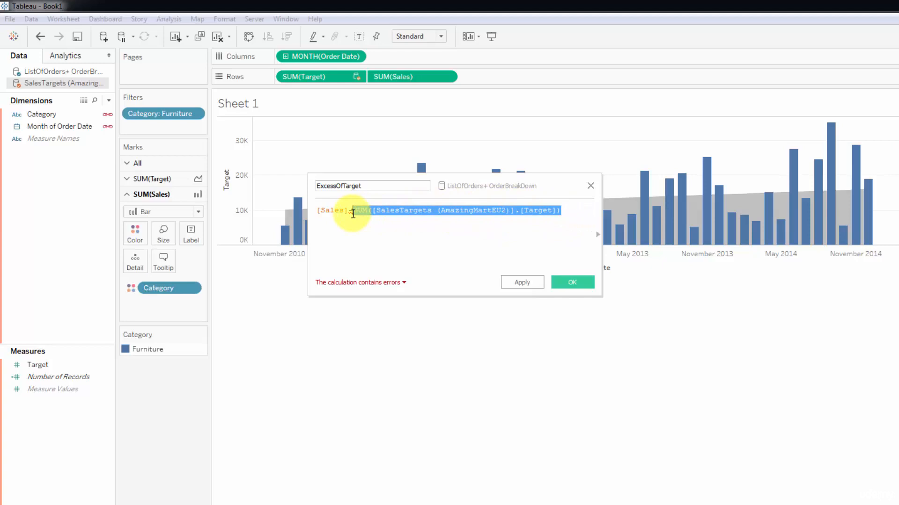
{"action": "left_click", "coordinate": [404, 243]}
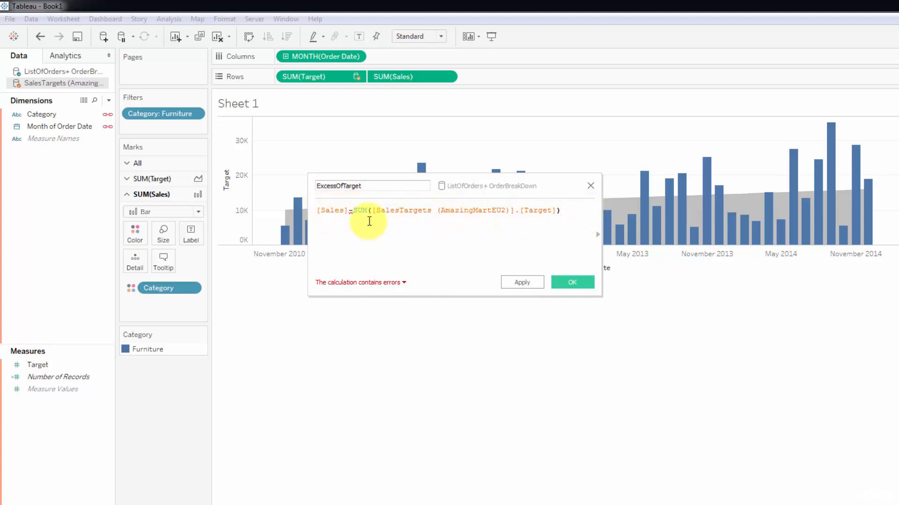
Step: Wrap [Sales] in SUM() so the formula reads SUM([Sales])-SUM(Target), and save it
{"action": "left_click", "coordinate": [317, 211]}
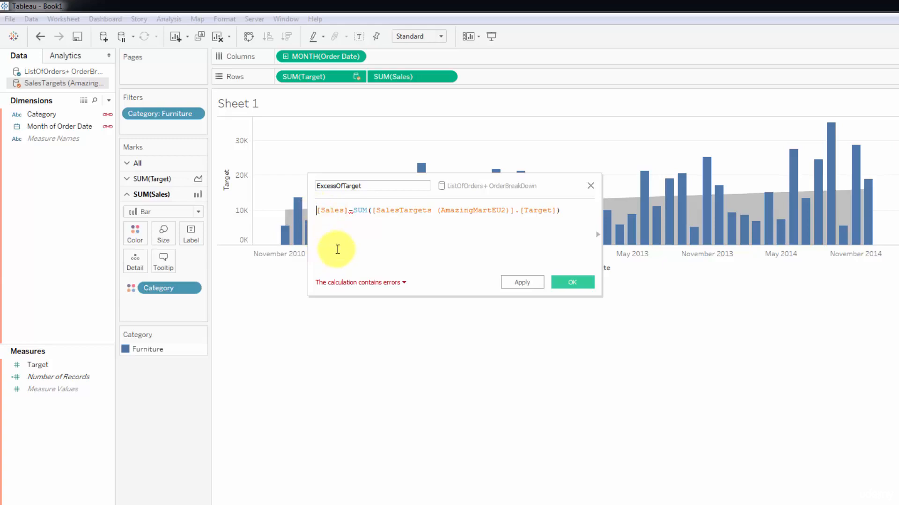
{"action": "type", "text": "SUM"}
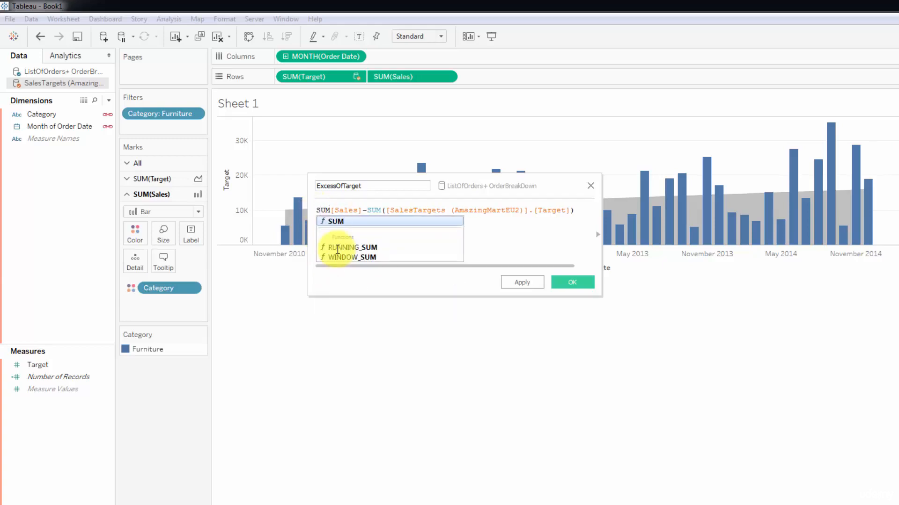
{"action": "type", "text": "("}
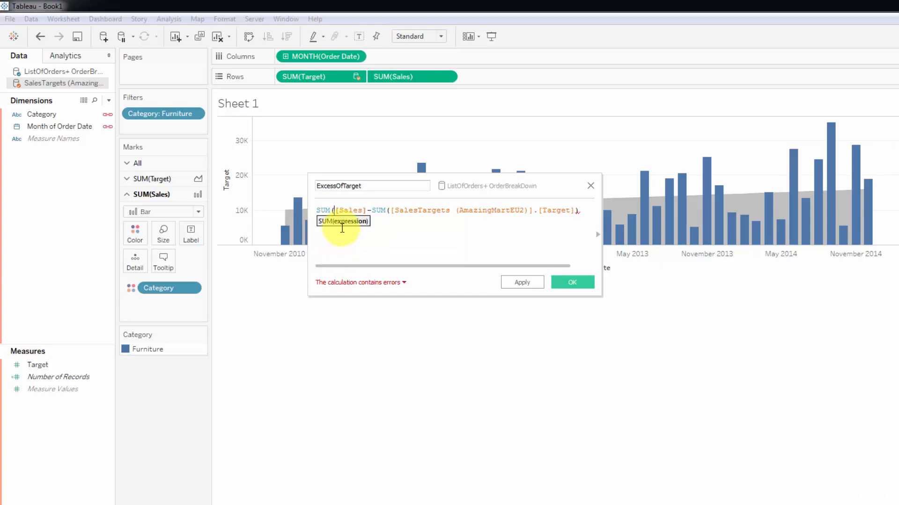
{"action": "left_click", "coordinate": [367, 210]}
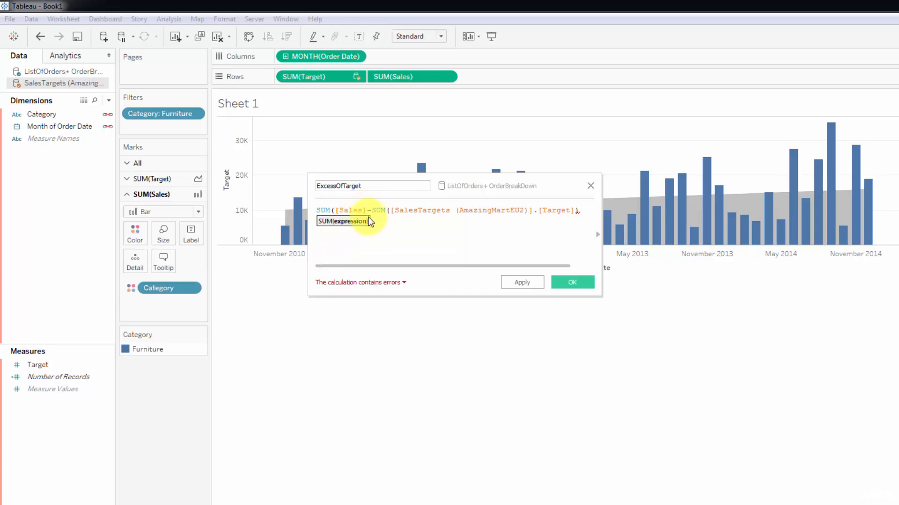
{"action": "type", "text": ")"}
{"action": "key", "text": "End"}
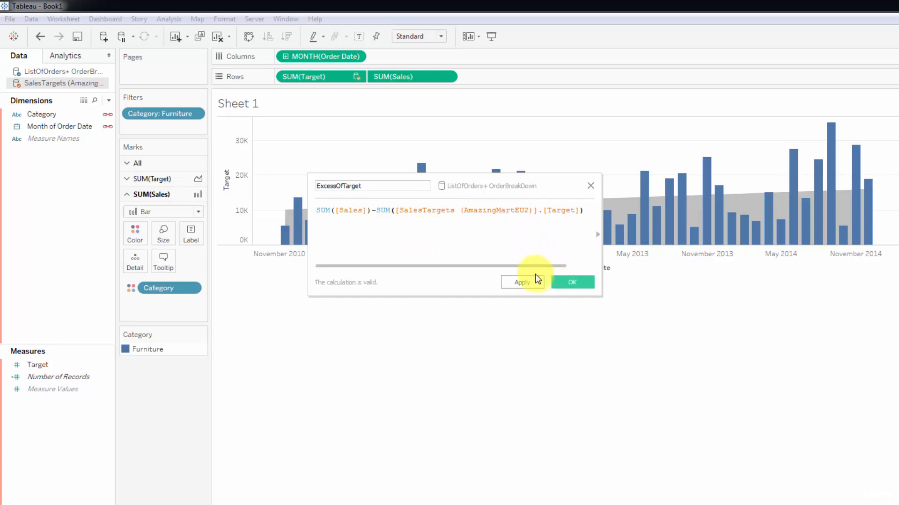
{"action": "left_click", "coordinate": [561, 281]}
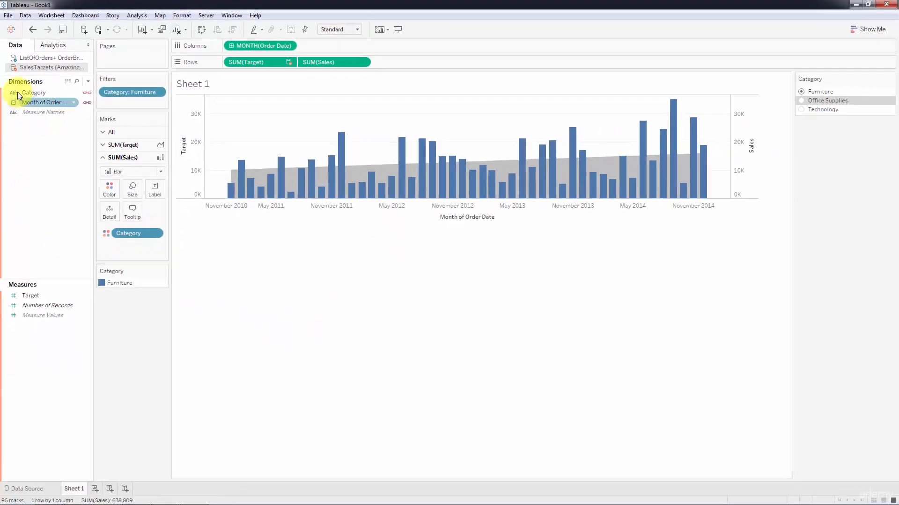
Step: Add ExcessOfTarget from ListOfOrders to Rows as a second bar row and expand its marks card
{"action": "left_click", "coordinate": [36, 58]}
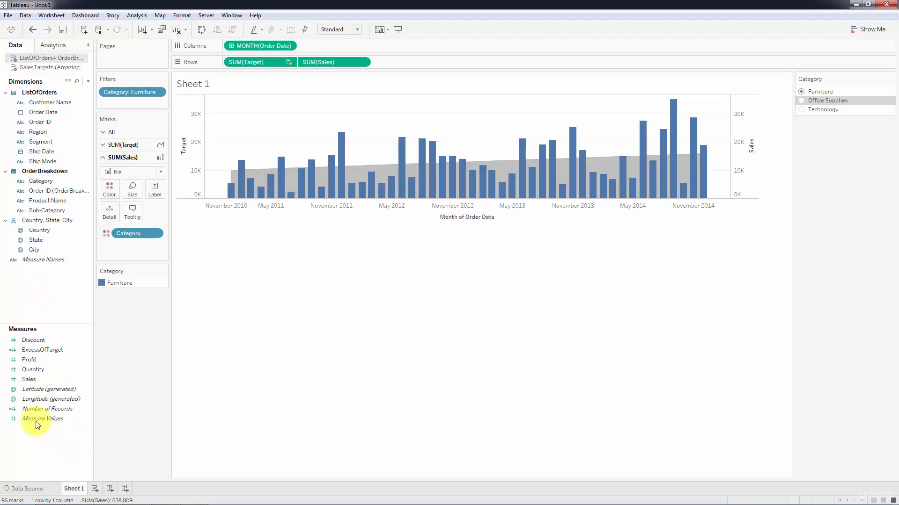
{"action": "left_click", "coordinate": [34, 351]}
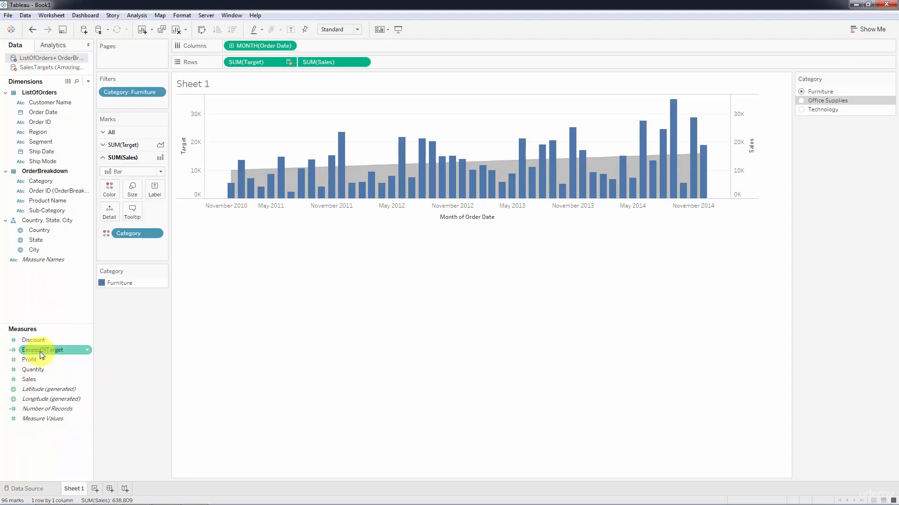
{"action": "mouse_move", "coordinate": [41, 352]}
{"action": "left_mouse_down"}
{"action": "mouse_move", "coordinate": [297, 221]}
{"action": "mouse_move", "coordinate": [394, 56]}
{"action": "mouse_move", "coordinate": [428, 62]}
{"action": "left_mouse_up"}
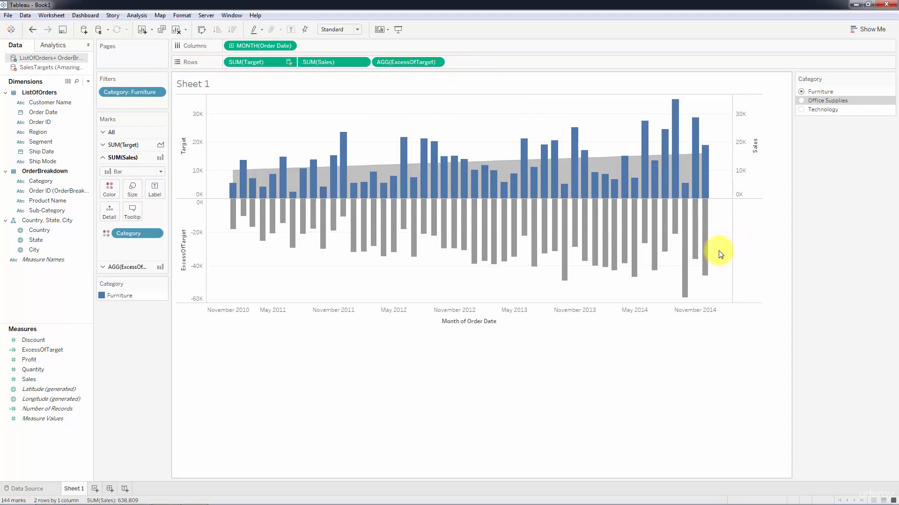
{"action": "mouse_move", "coordinate": [677, 252]}
{"action": "left_click", "coordinate": [120, 267]}
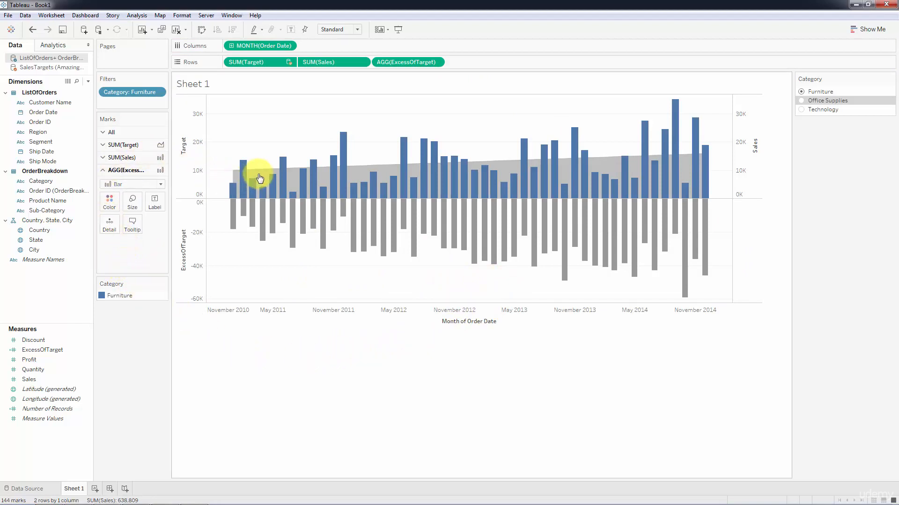
{"action": "mouse_move", "coordinate": [285, 223]}
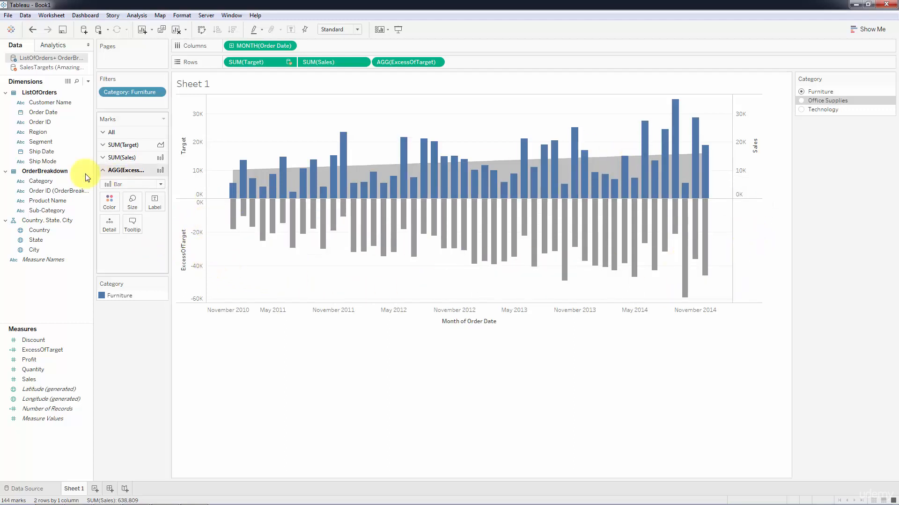
Step: Add Category to Detail on the ExcessOfTarget card and test the filter, ending on Furniture
{"action": "left_click", "coordinate": [52, 180]}
{"action": "left_click_drag", "start_coordinate": [52, 181], "coordinate": [109, 226]}
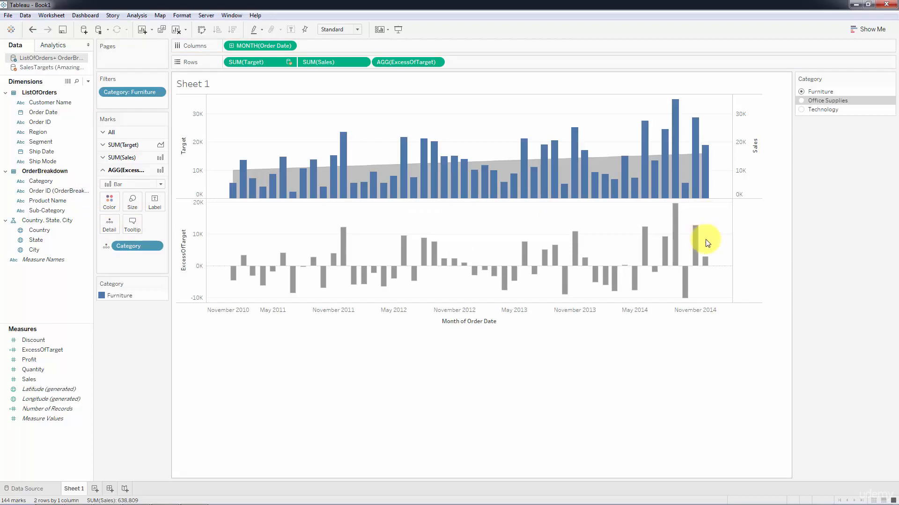
{"action": "left_click", "coordinate": [800, 101]}
{"action": "left_click", "coordinate": [801, 111]}
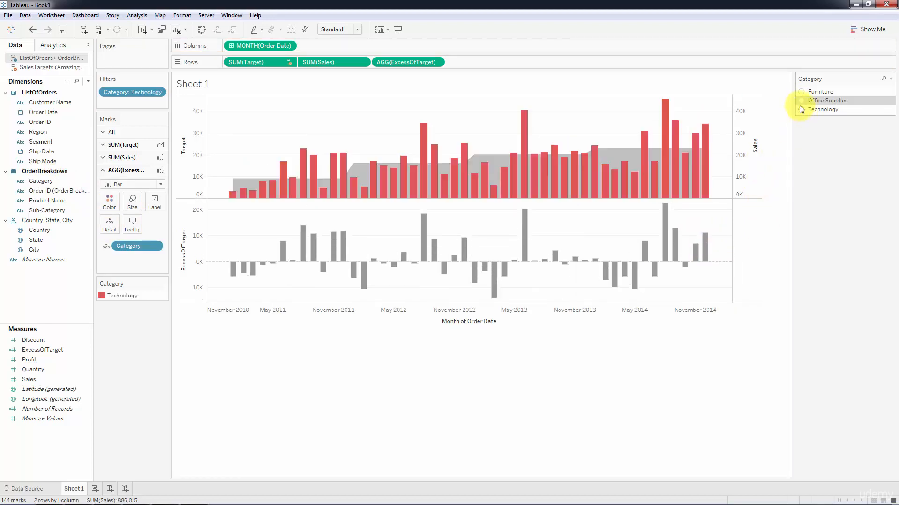
{"action": "left_click", "coordinate": [799, 93]}
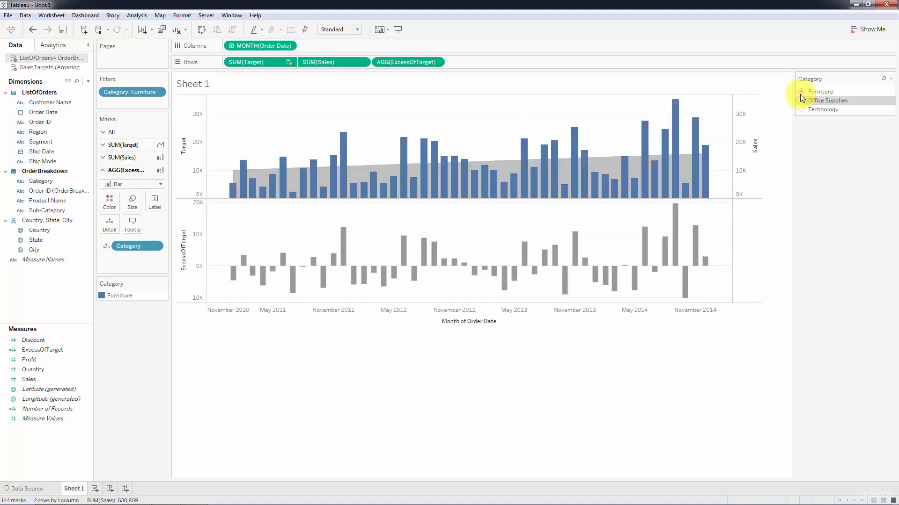
{"action": "left_click", "coordinate": [800, 101]}
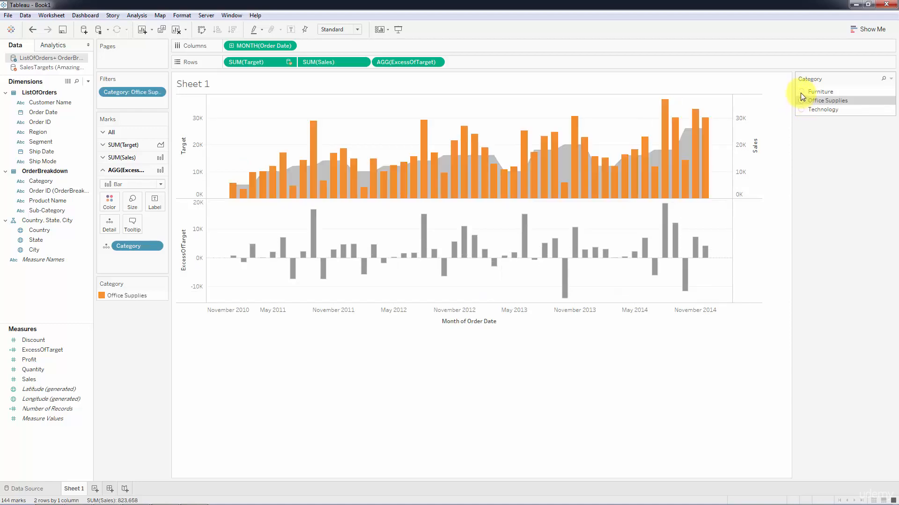
{"action": "left_click", "coordinate": [800, 92]}
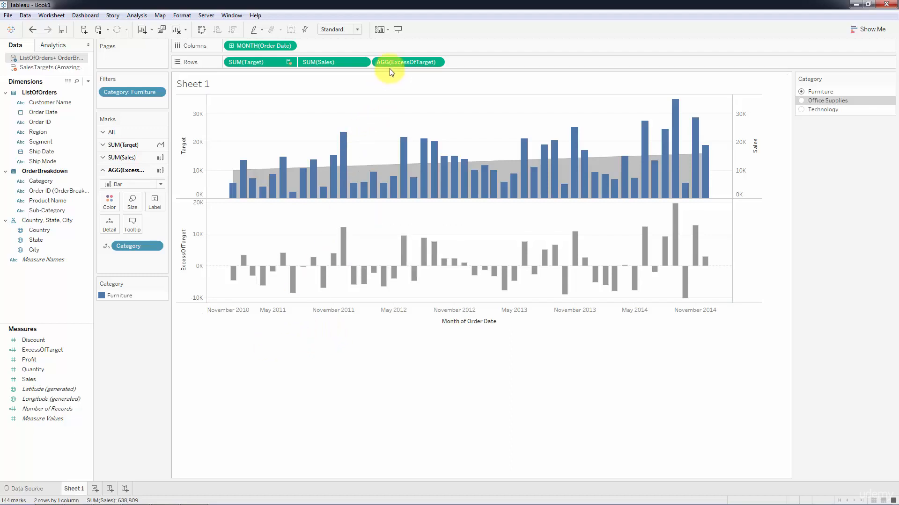
Step: Colour the ExcessOfTarget bars by AGG(ExcessOfTarget) and place that legend below the Category legend
{"action": "left_click_drag", "start_coordinate": [389, 61], "coordinate": [110, 204]}
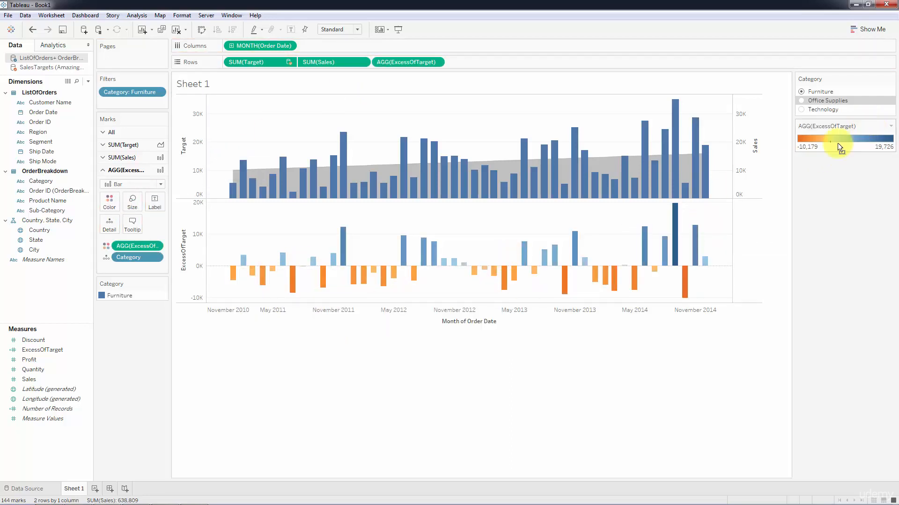
{"action": "left_click_drag", "start_coordinate": [111, 352], "coordinate": [110, 352]}
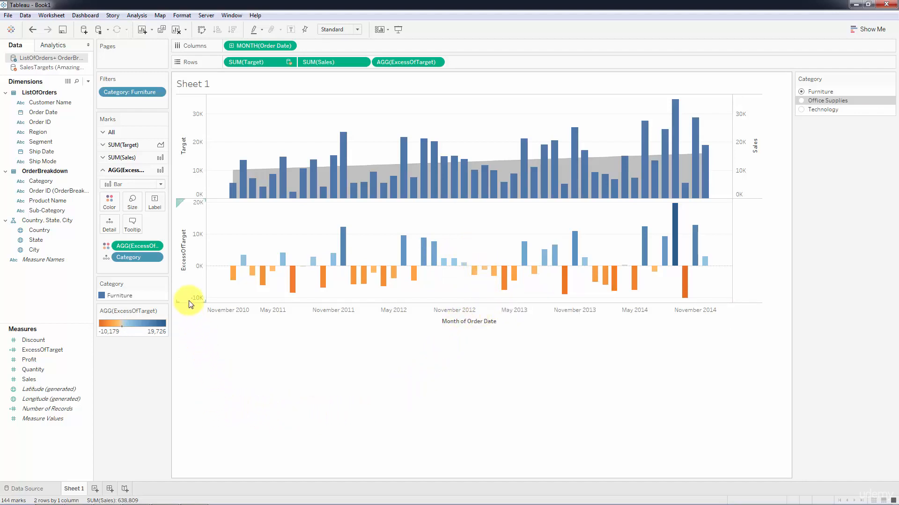
Step: Set the worksheet font to bold, size 12, through Format
{"action": "right_click", "coordinate": [294, 244]}
{"action": "left_click", "coordinate": [322, 286]}
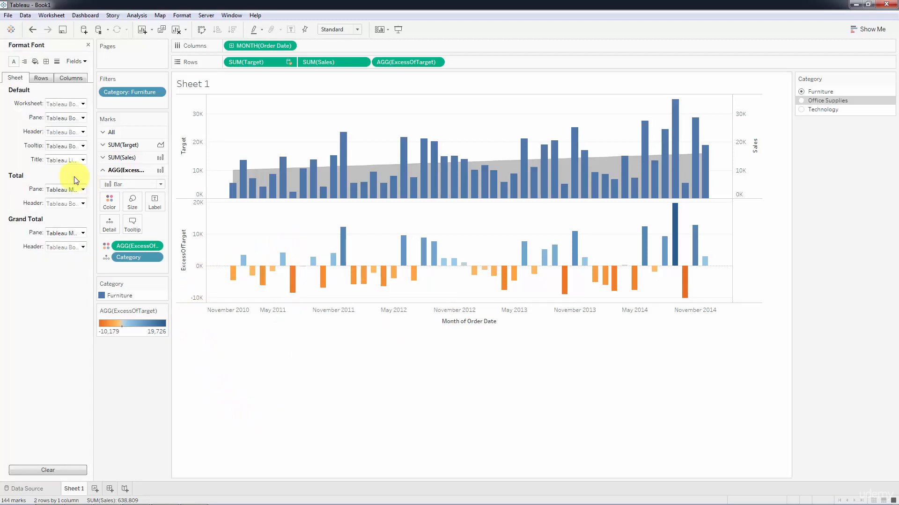
{"action": "left_click", "coordinate": [82, 104]}
{"action": "left_click", "coordinate": [69, 130]}
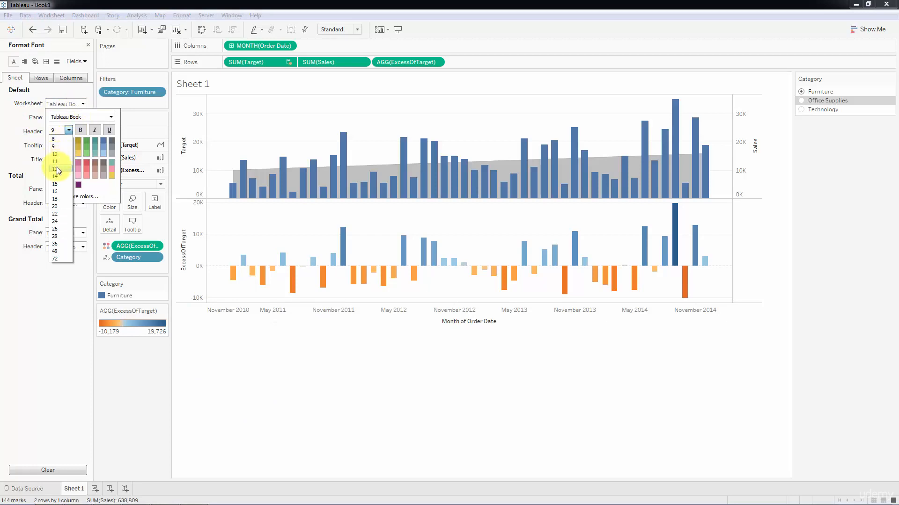
{"action": "left_click", "coordinate": [57, 169]}
{"action": "left_click", "coordinate": [80, 130]}
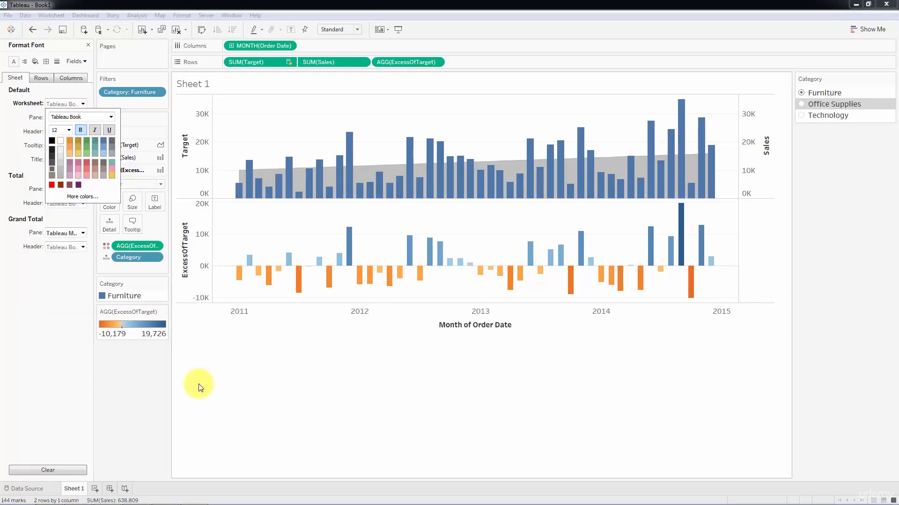
{"action": "left_click", "coordinate": [281, 368]}
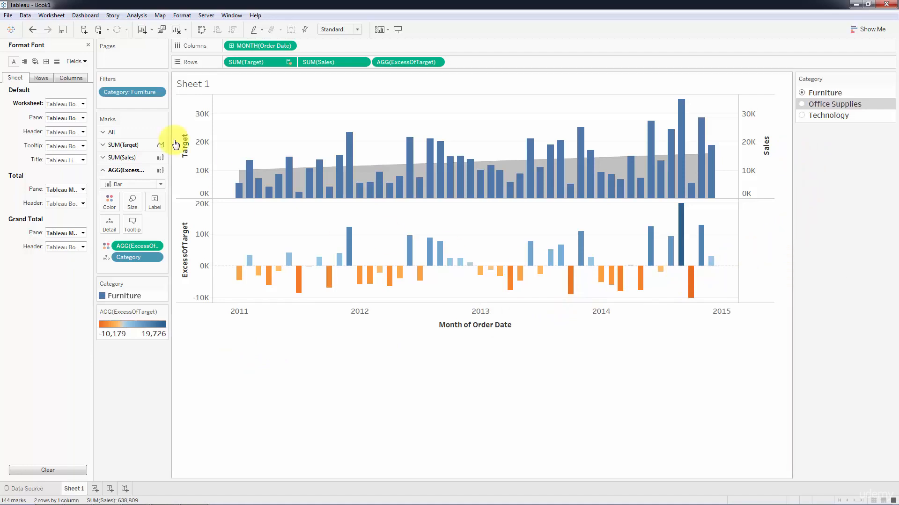
Step: Reduce the worksheet font size to 11
{"action": "left_click", "coordinate": [82, 103]}
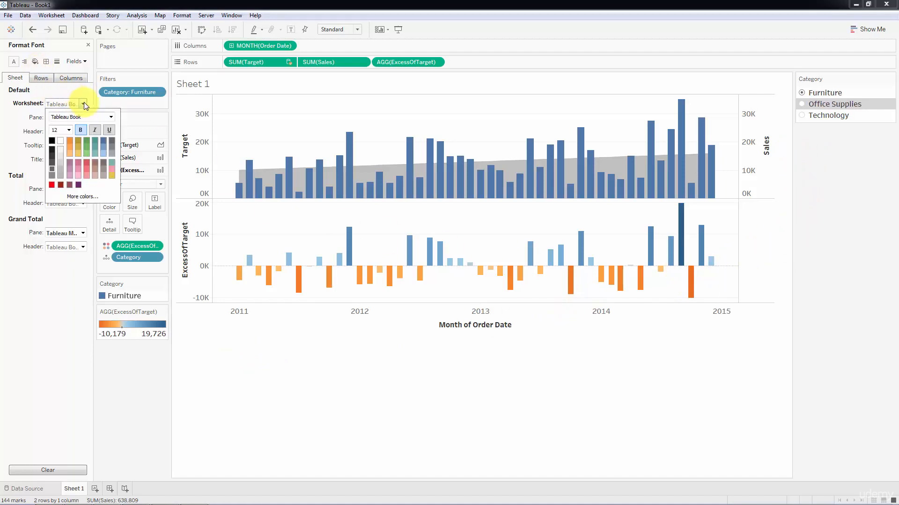
{"action": "left_click", "coordinate": [69, 130]}
{"action": "left_click", "coordinate": [52, 161]}
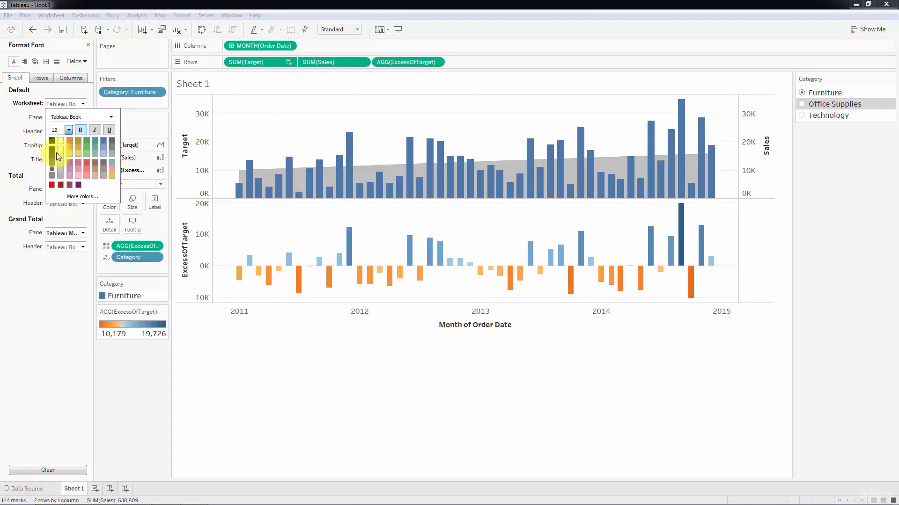
{"action": "left_click", "coordinate": [284, 347]}
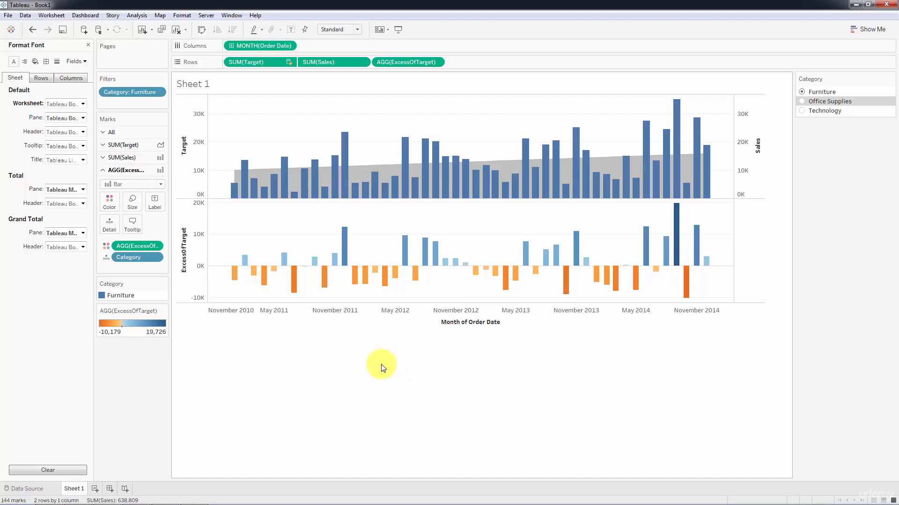
Step: Try the Office Supplies, Technology and Furniture Category filters, settling on Technology
{"action": "left_click", "coordinate": [803, 102]}
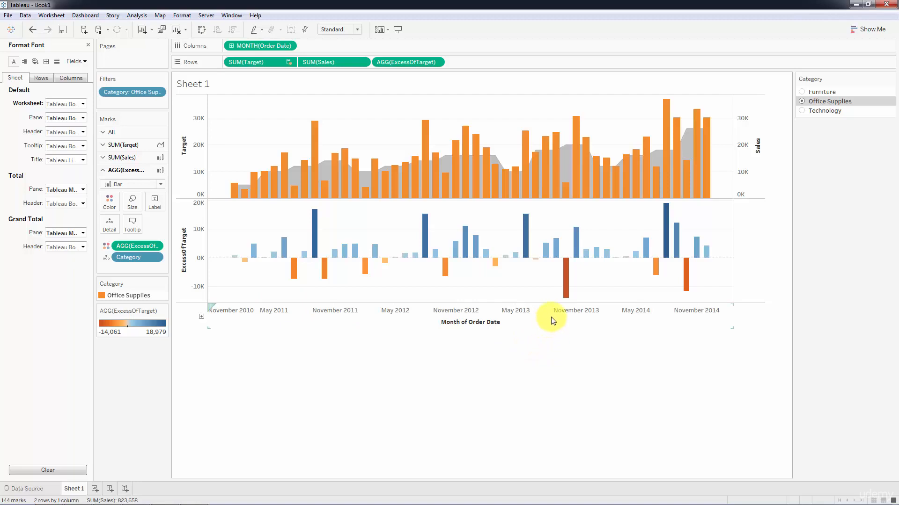
{"action": "left_click", "coordinate": [807, 111]}
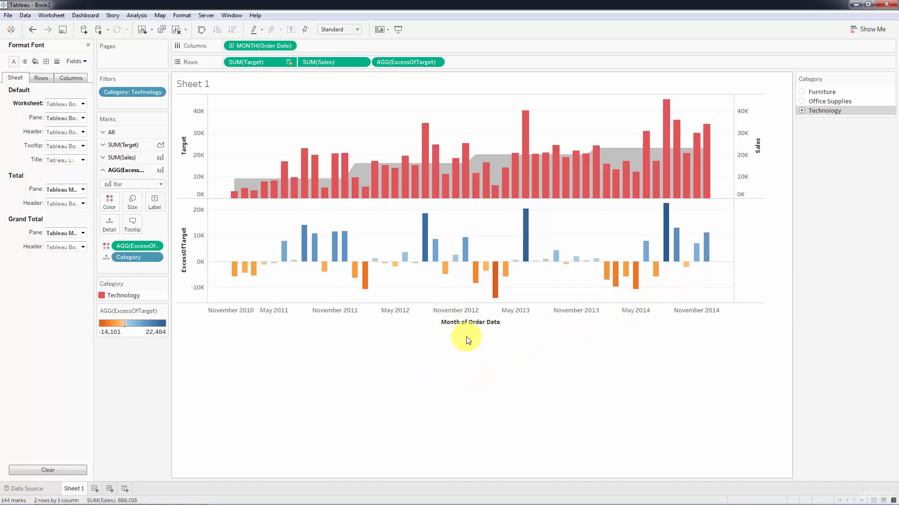
{"action": "left_click", "coordinate": [803, 93]}
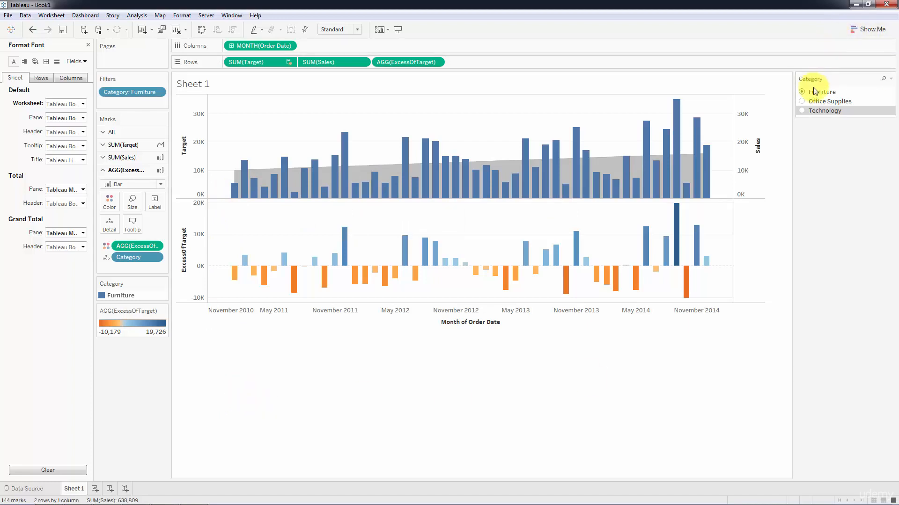
{"action": "left_click", "coordinate": [801, 110]}
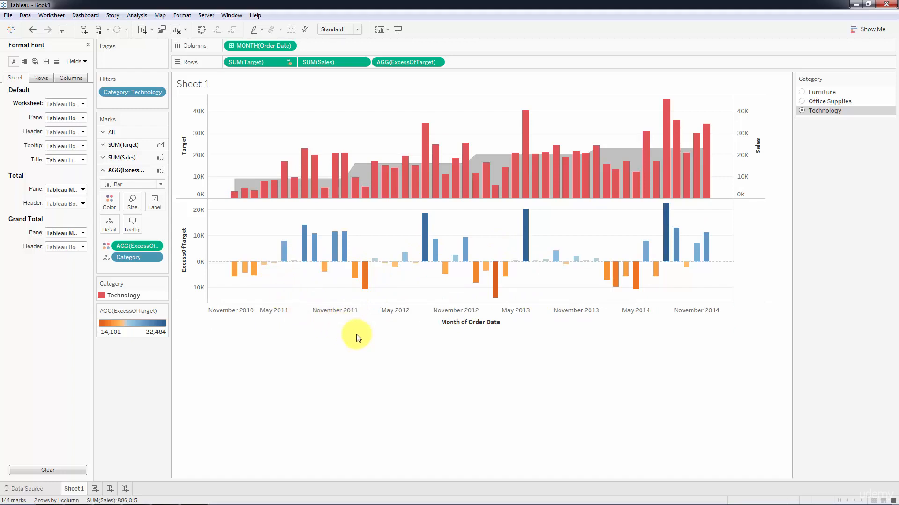
Step: Check the bar tooltips, then set the Category filter to Office Supplies
{"action": "mouse_move", "coordinate": [403, 261]}
{"action": "mouse_move", "coordinate": [543, 271]}
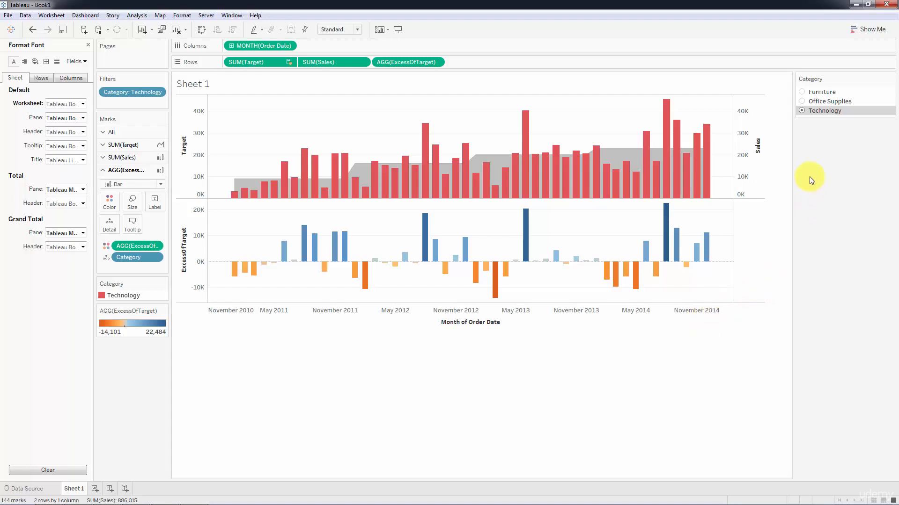
{"action": "left_click", "coordinate": [801, 101]}
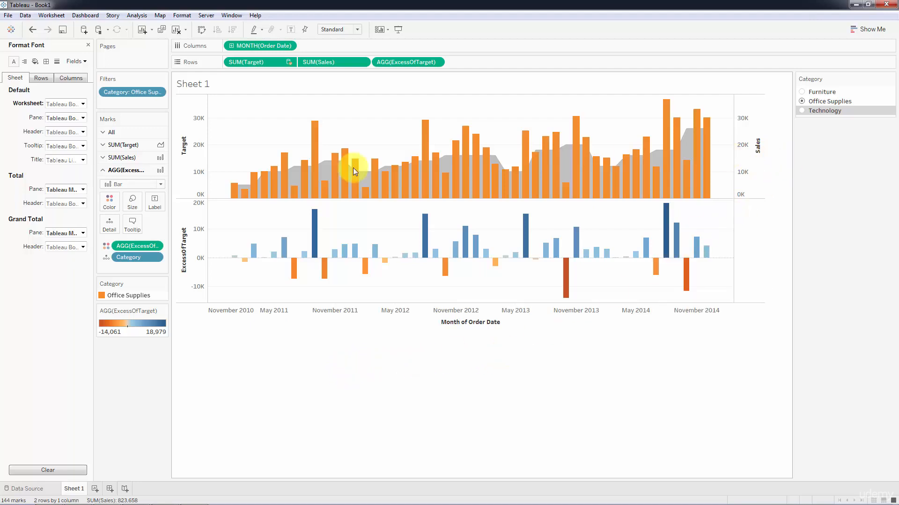
Step: Hide the Sales axis header and rename the Target axis title to 'Sales / Target'
{"action": "right_click", "coordinate": [747, 138]}
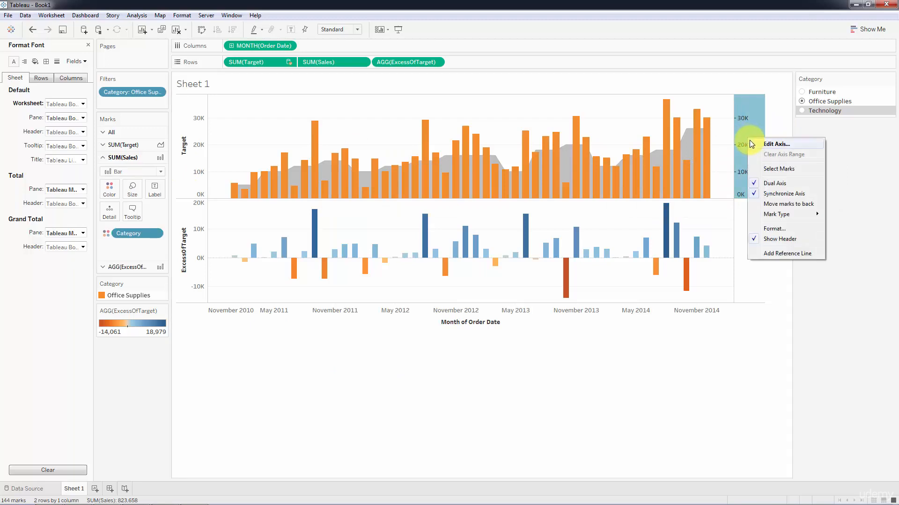
{"action": "left_click", "coordinate": [779, 239]}
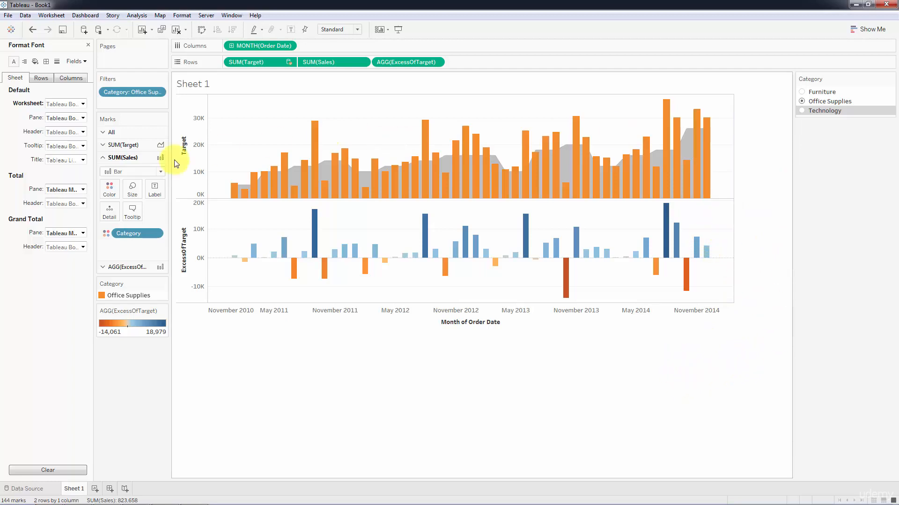
{"action": "right_click", "coordinate": [206, 156]}
{"action": "key", "text": "Escape"}
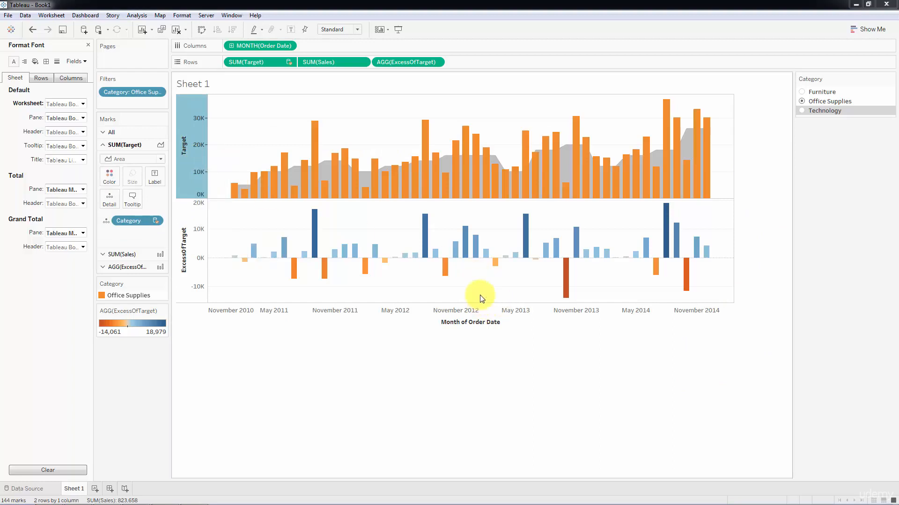
{"action": "left_click", "coordinate": [466, 286]}
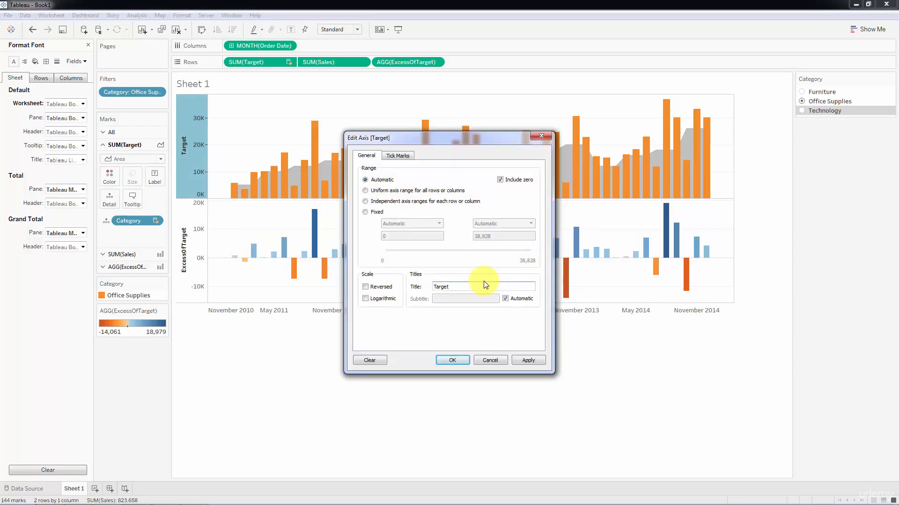
{"action": "key", "text": "ctrl+a"}
{"action": "type", "text": "Sa"}
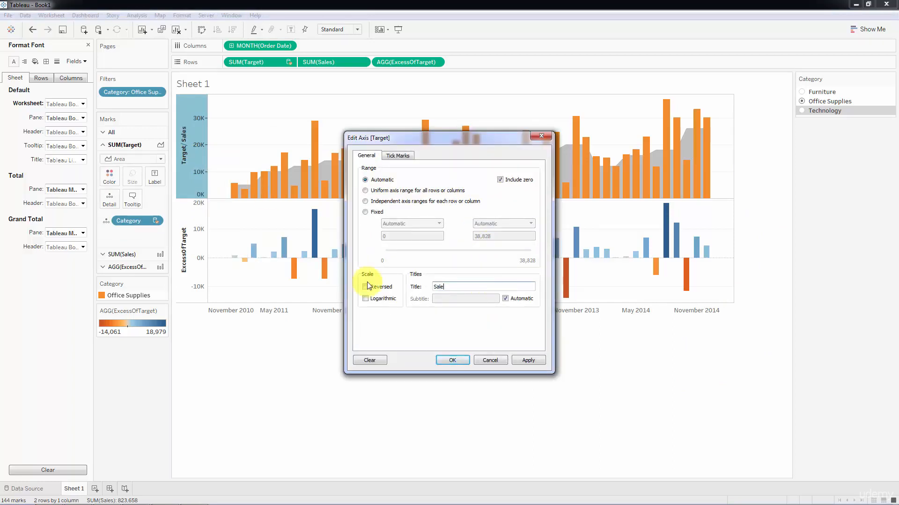
{"action": "type", "text": "les / Target"}
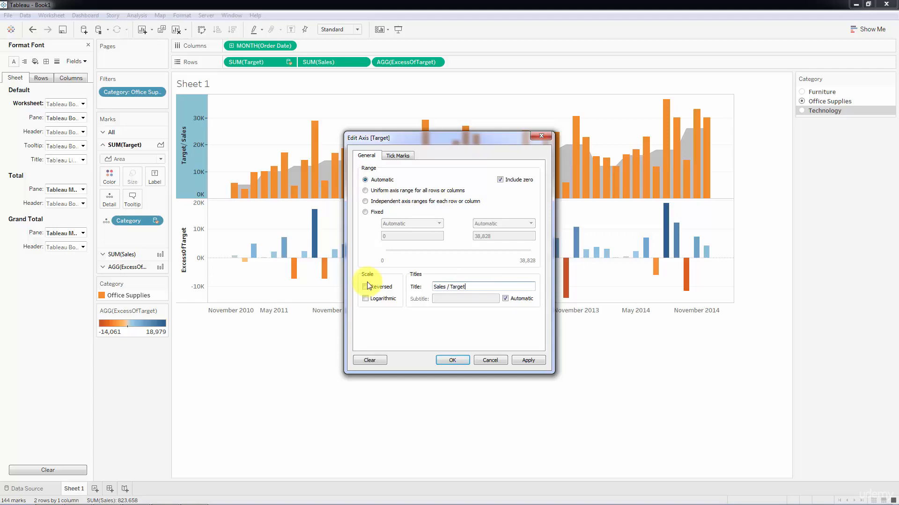
{"action": "left_click", "coordinate": [452, 360]}
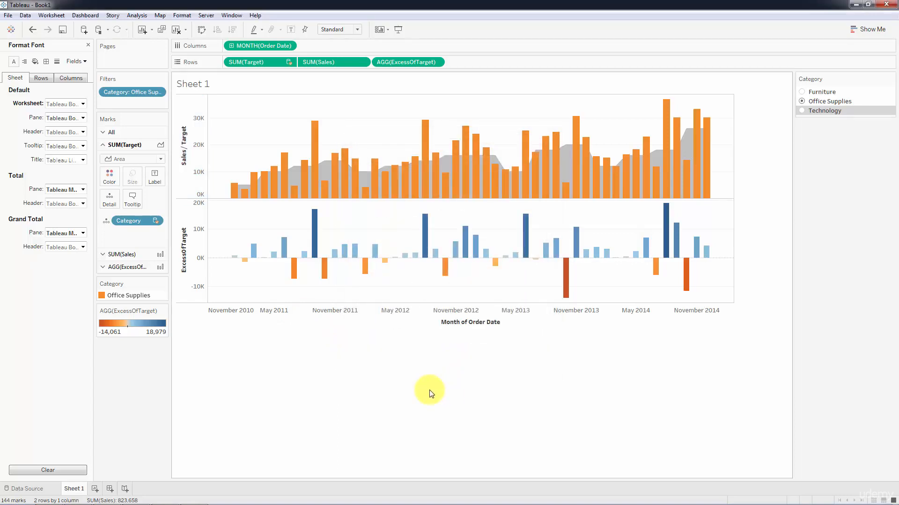